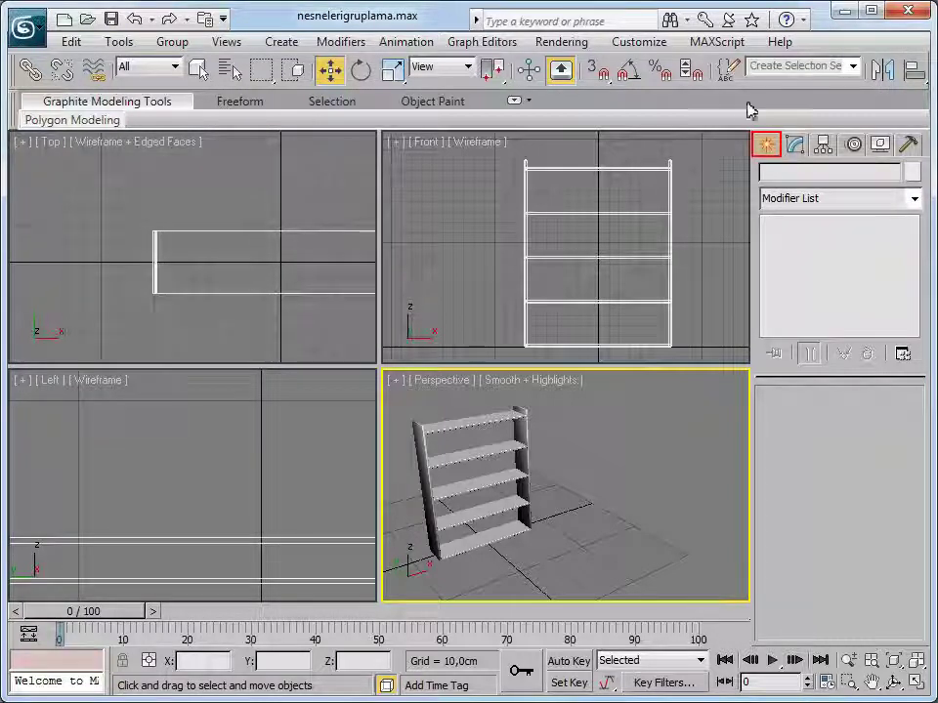
Choose the Tape helper from the Create panel's Helpers category.
click(767, 146)
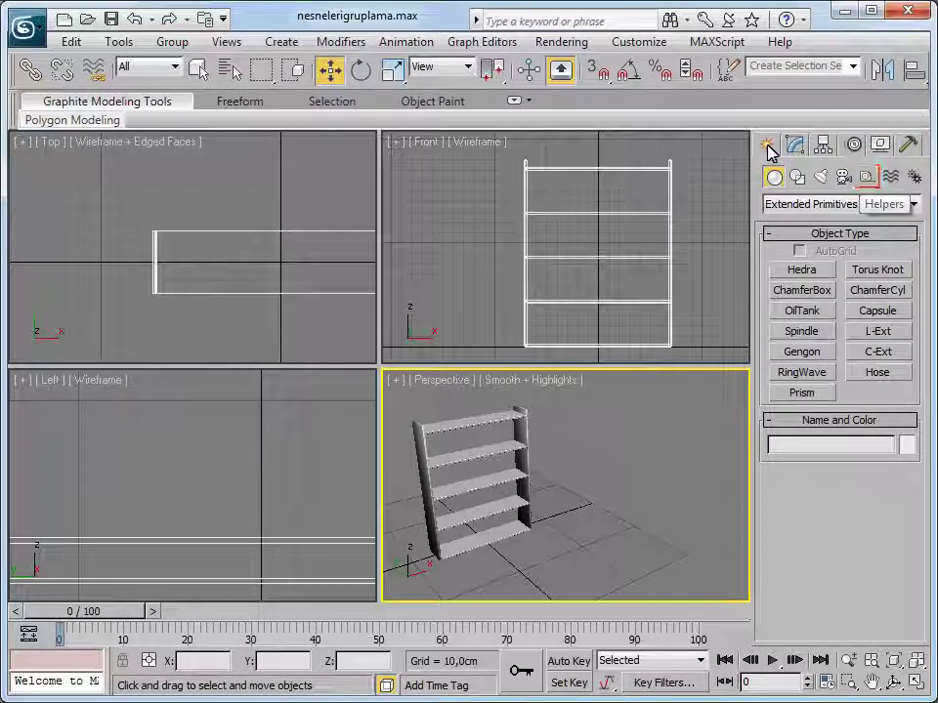
click(864, 180)
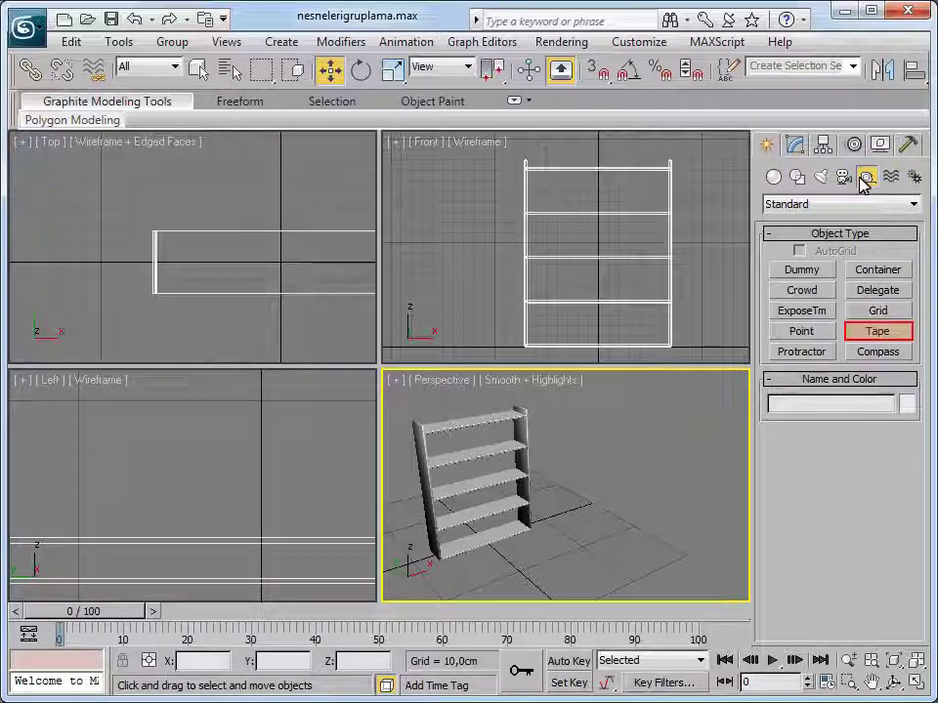
click(875, 334)
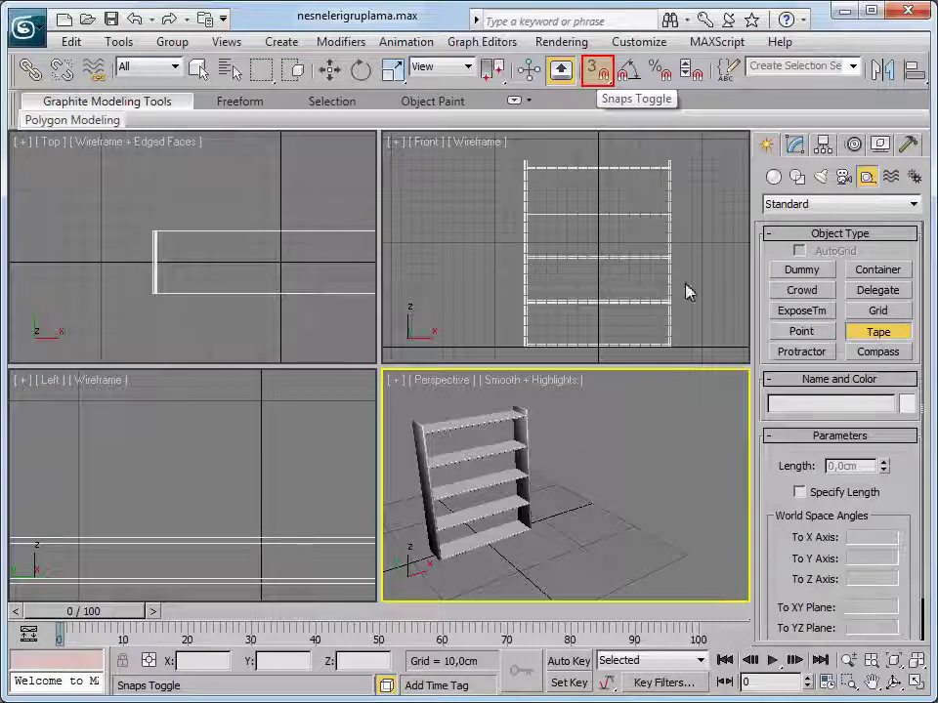
Turn on Grid Points snapping in the Grid and Snap Settings.
right_click(598, 71)
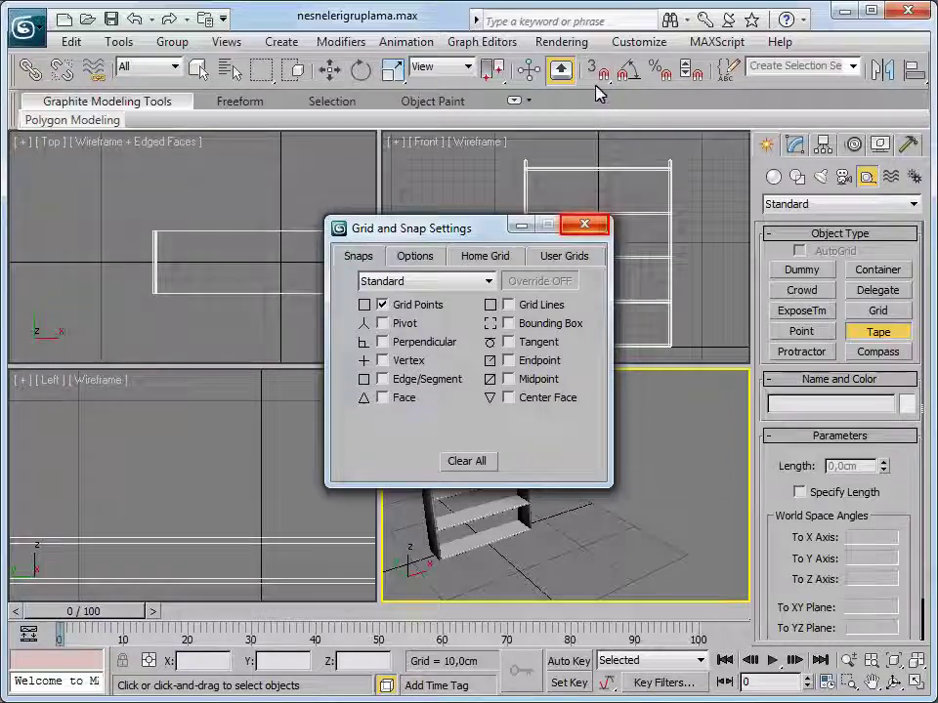
click(592, 225)
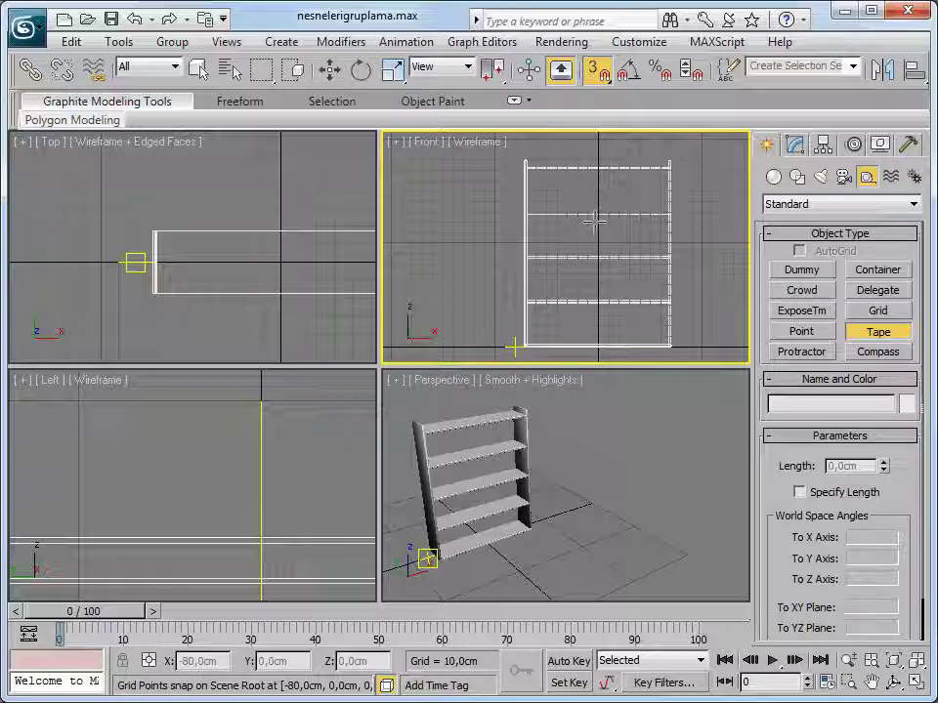
Draw Tape001 about 190 cm upward from the floor grid point in the Front view, then select it.
drag(513, 345, 515, 147)
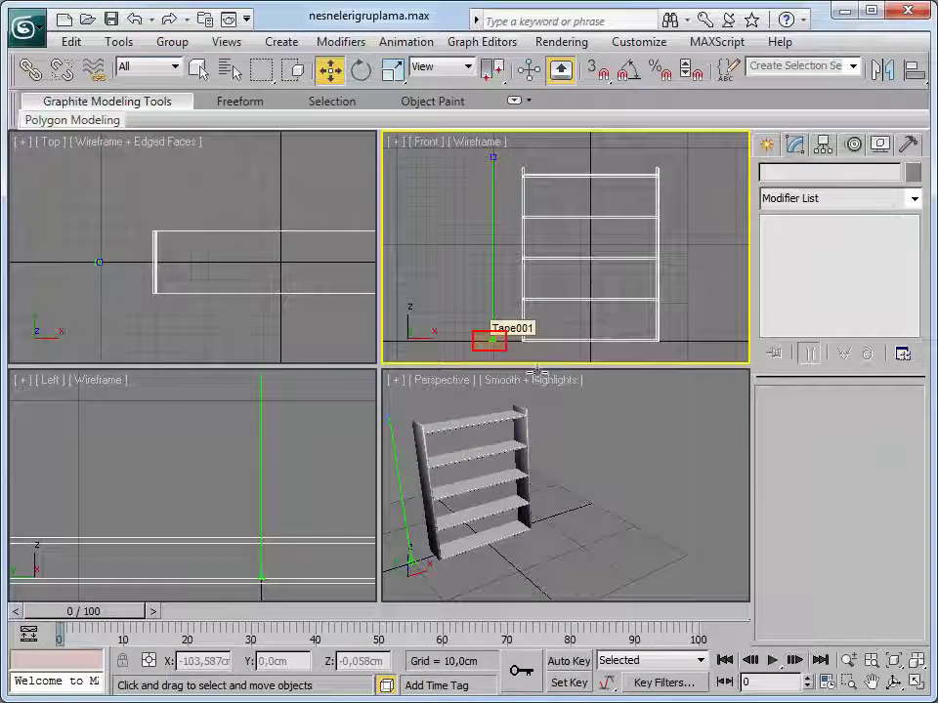
click(491, 342)
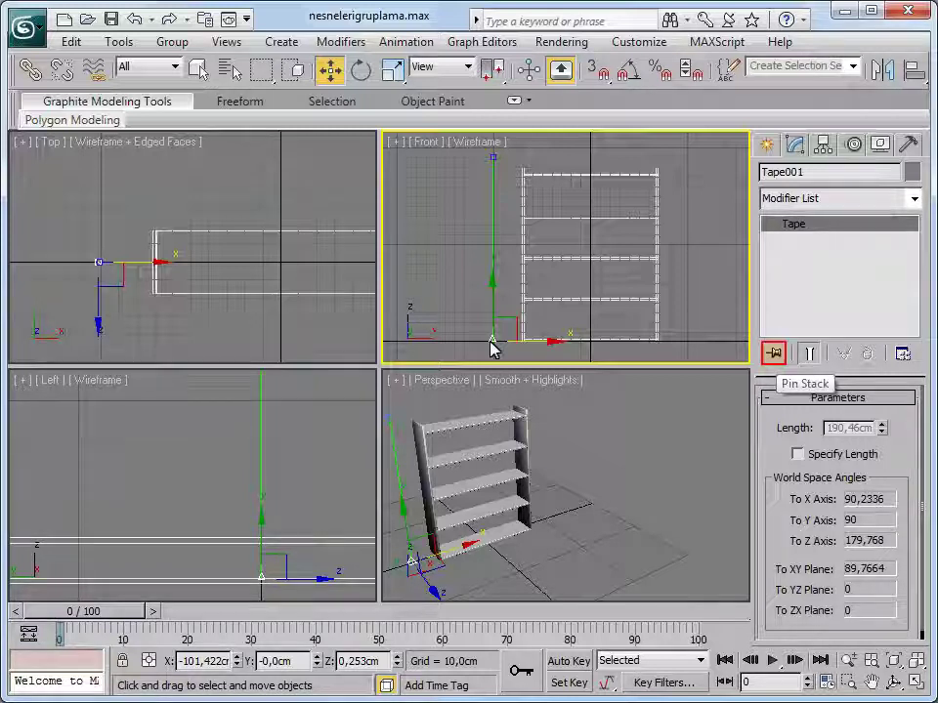
Pin the stack to Tape001 and drag the tape's top target downward along the shelf.
click(774, 352)
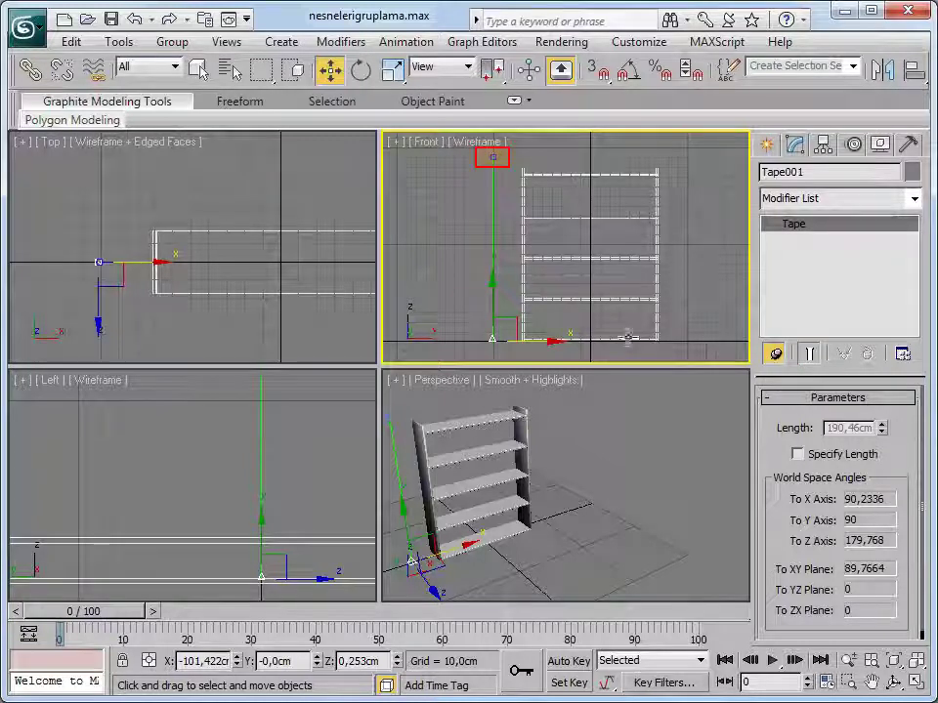
click(494, 157)
mouse_move(493, 148)
mouse_down()
mouse_move(496, 251)
mouse_move(493, 201)
mouse_up()
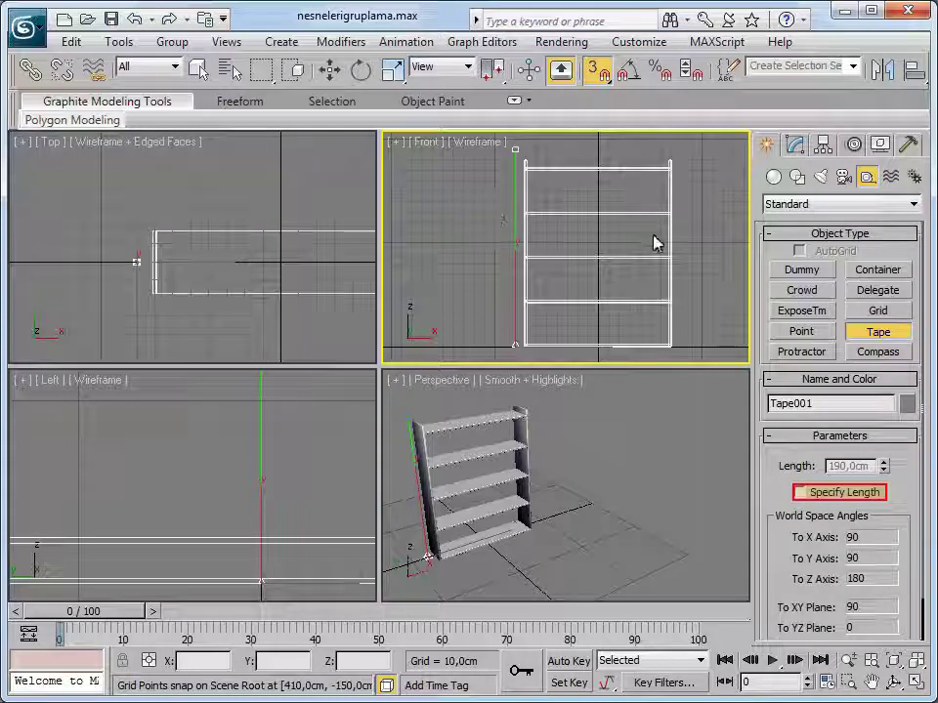
Turn on Specify Length for Tape001 with a Length of 200 cm.
click(800, 493)
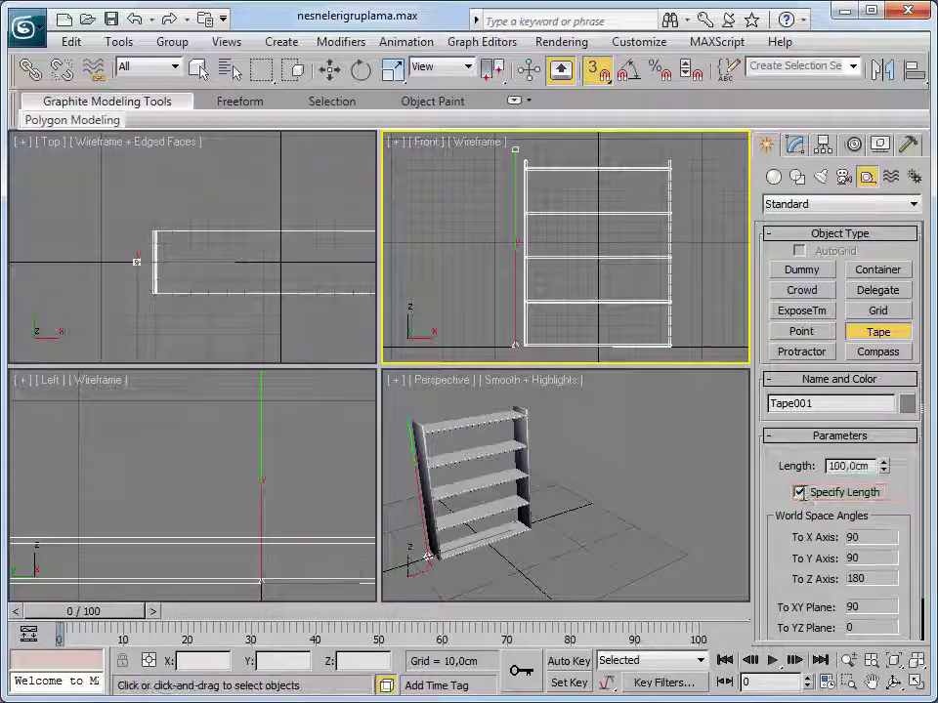
drag(868, 467, 828, 467)
text(200)
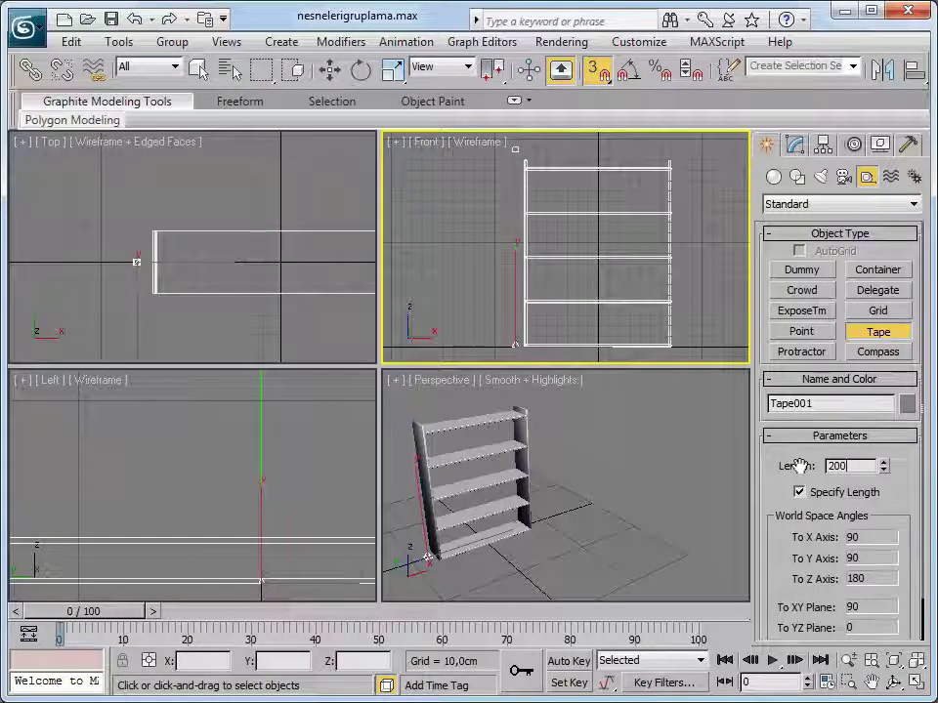
key(w)
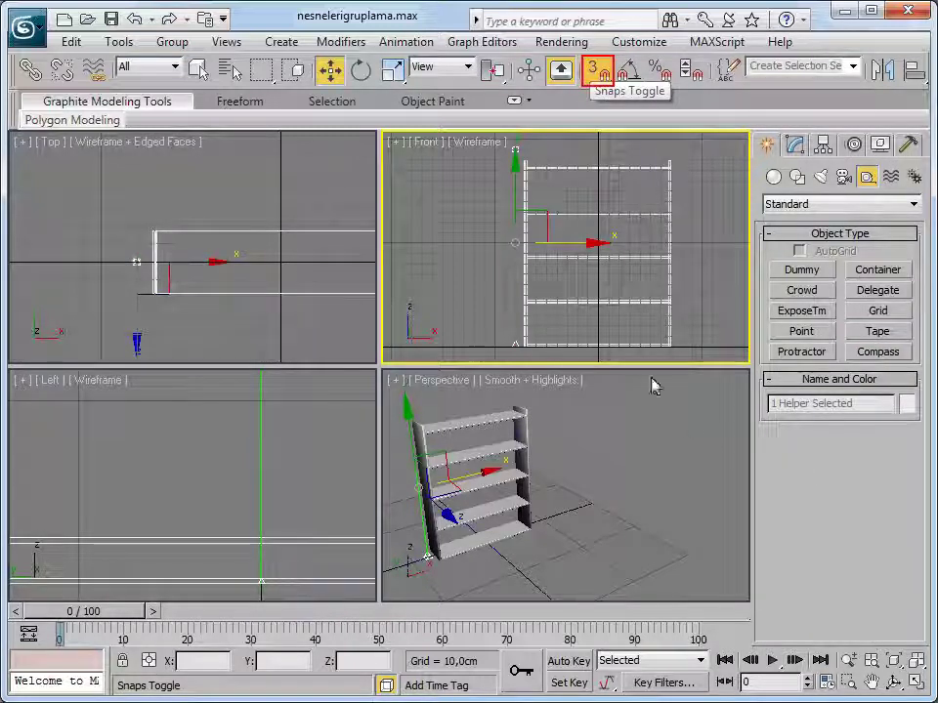
Turn snapping off and inspect panel1's 35 × 2,5 × 190 cm ChamferBox size in Modify.
click(598, 70)
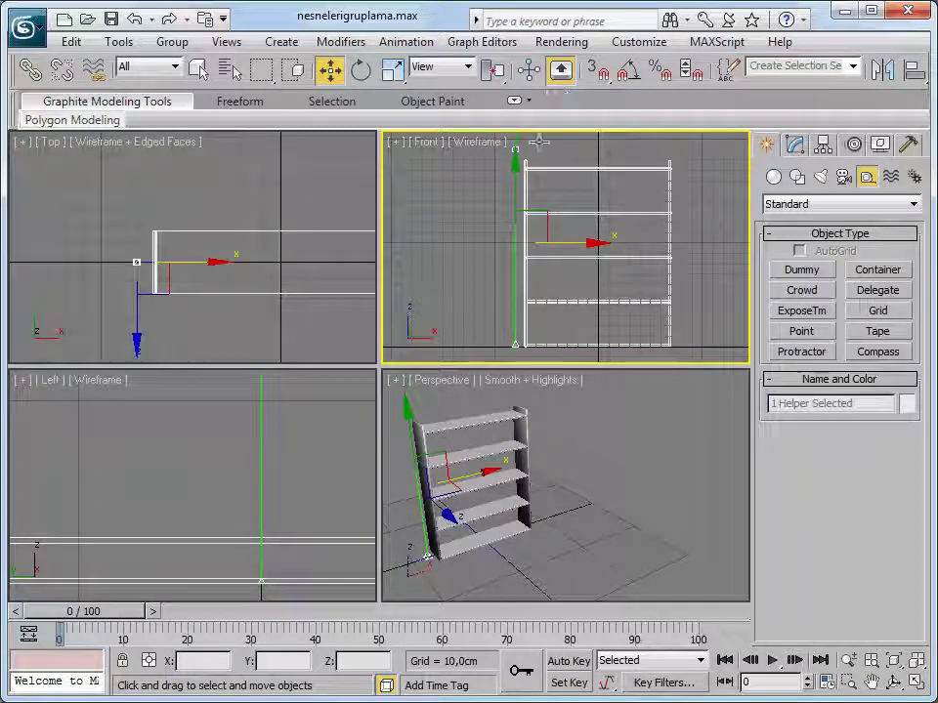
click(526, 299)
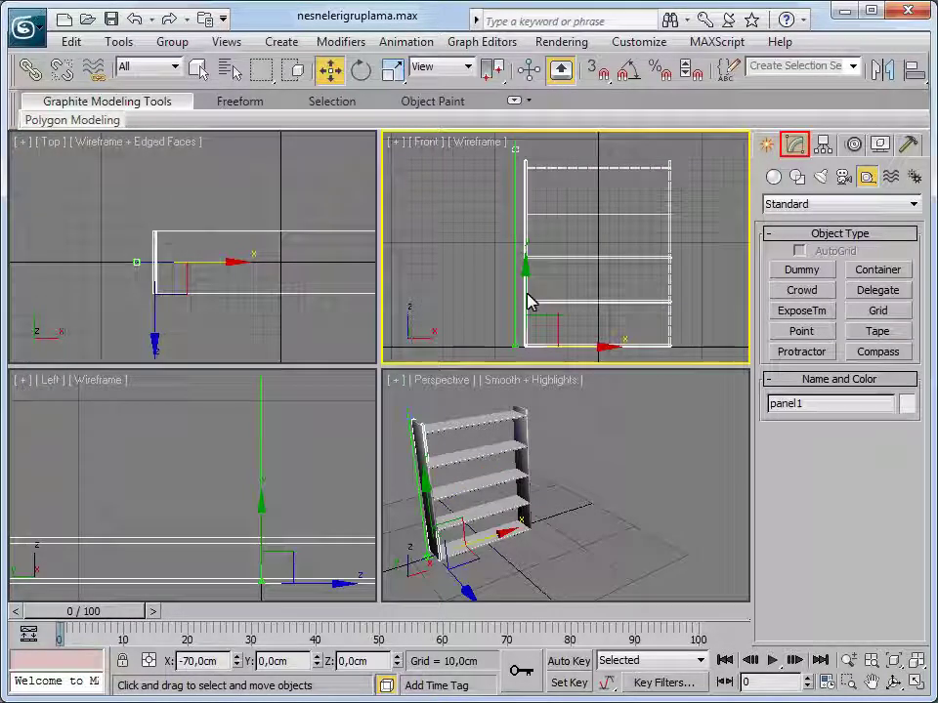
click(797, 149)
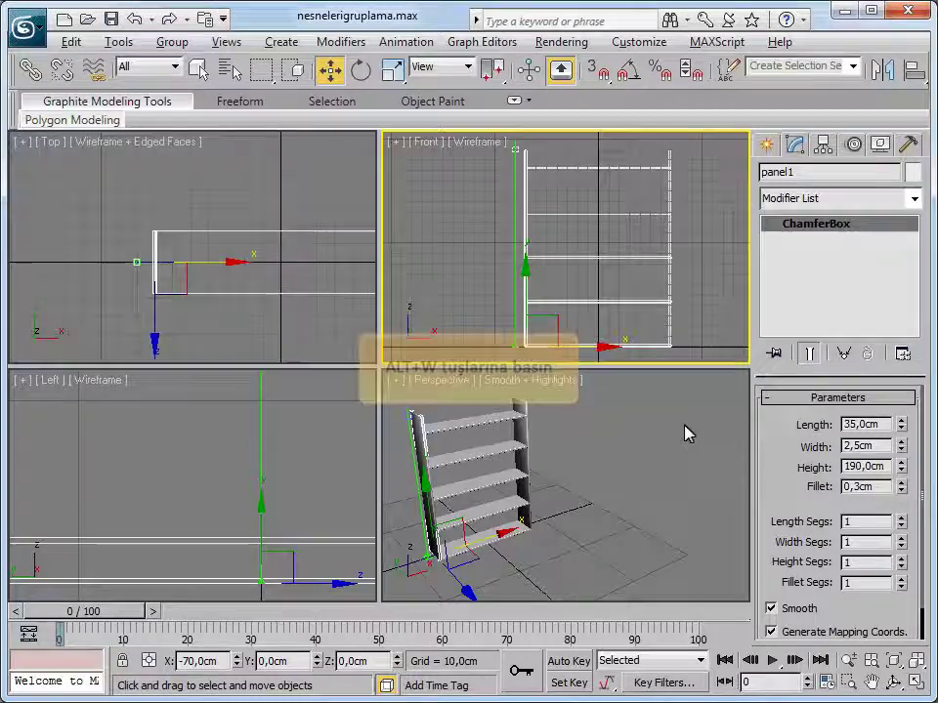
Lift all seven bookshelf parts slightly in a maximized Front view, then make the Left view active.
key(alt+w)
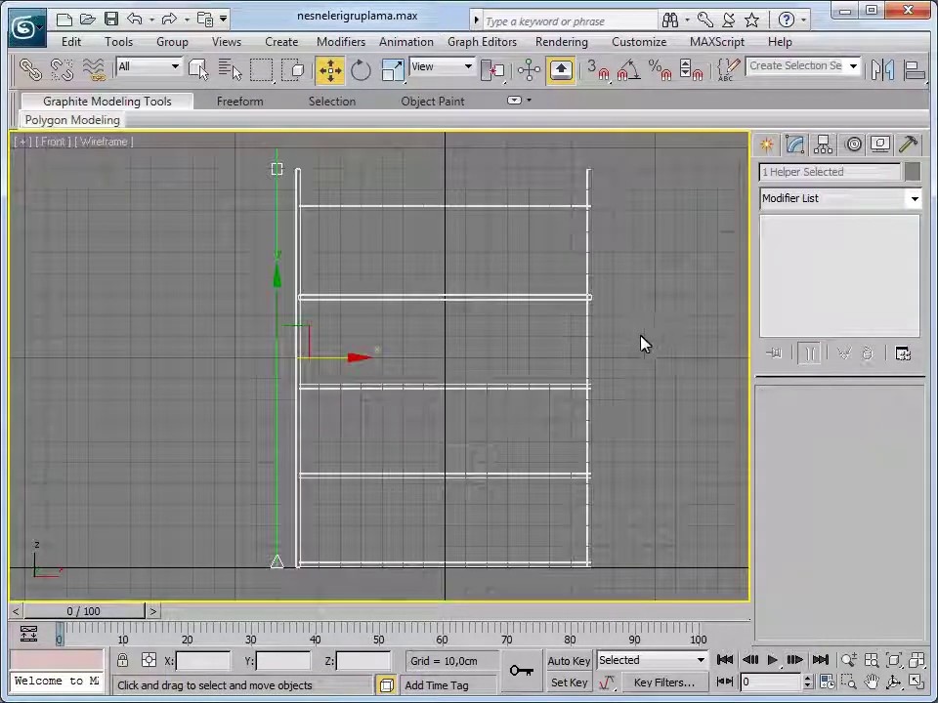
mouse_move(608, 584)
mouse_down()
mouse_move(573, 579)
mouse_move(255, 385)
mouse_move(287, 333)
mouse_move(288, 157)
mouse_up()
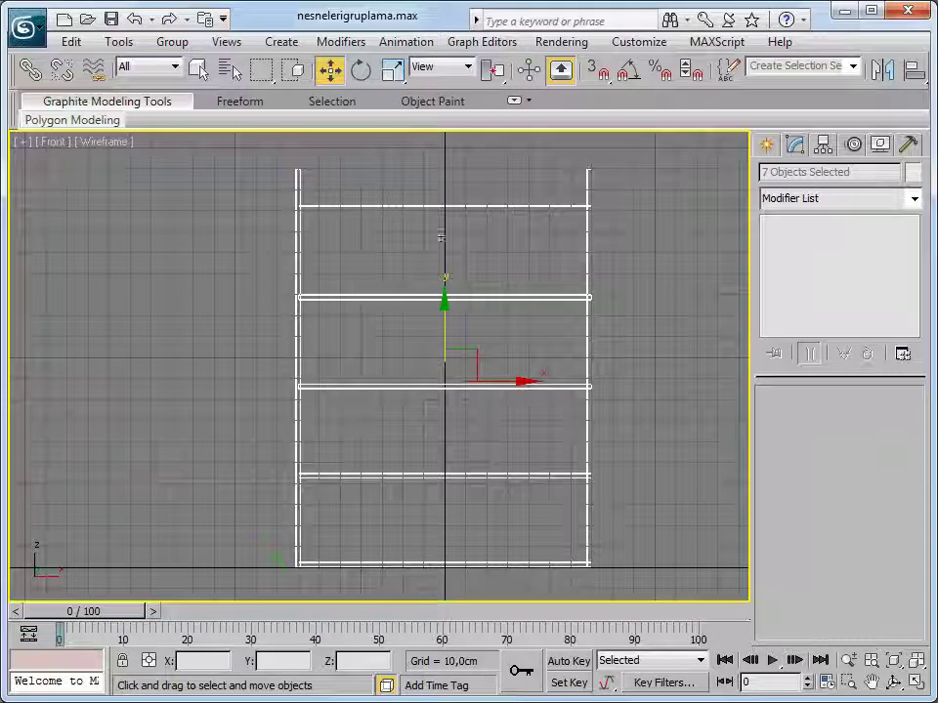
drag(447, 320, 448, 301)
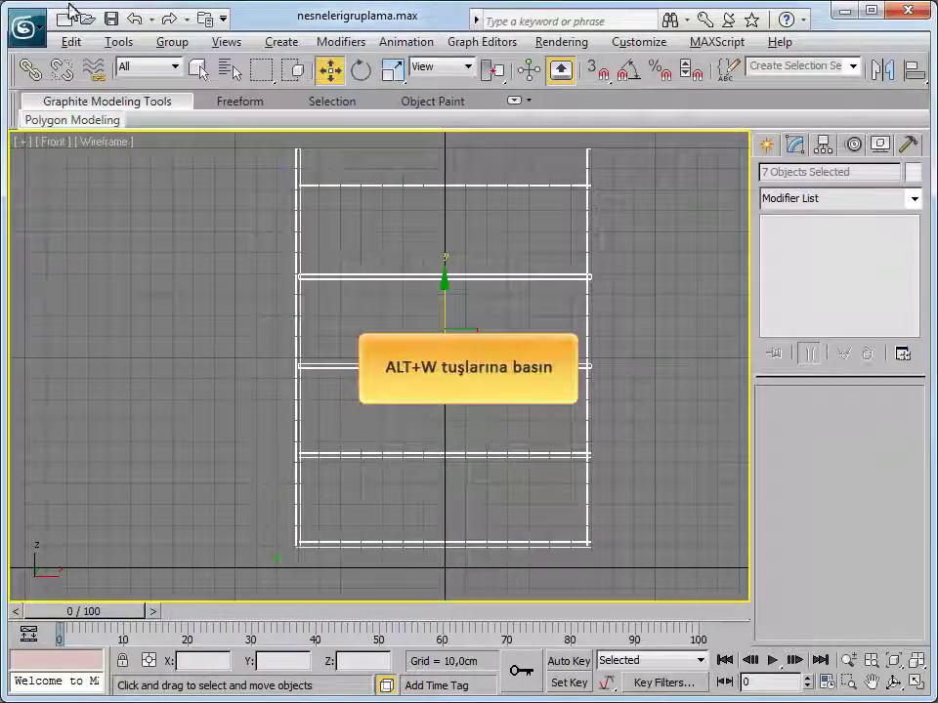
key(alt+w)
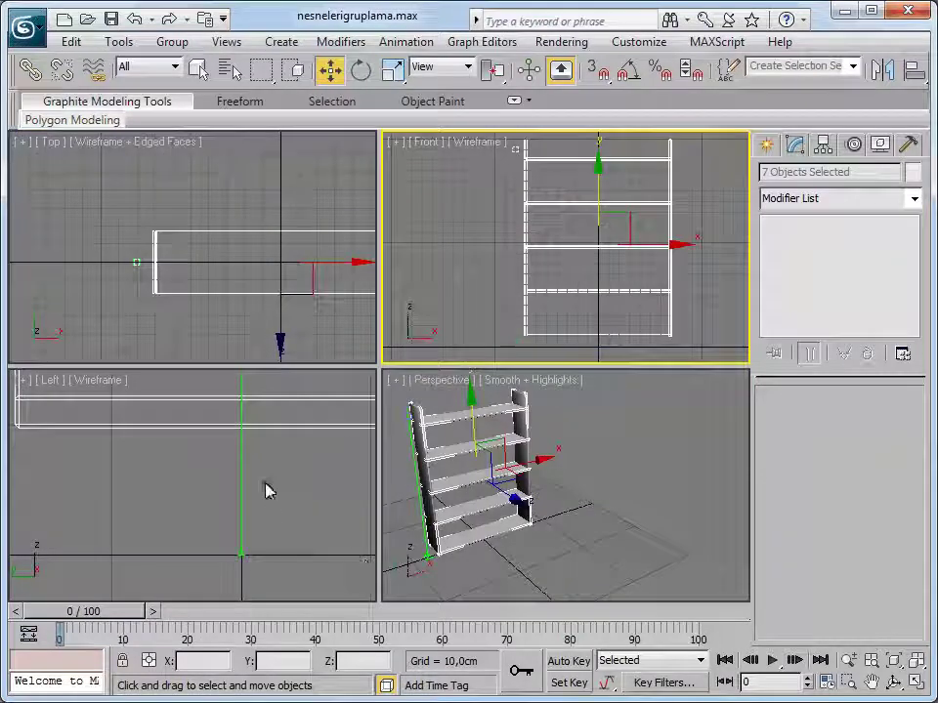
right_click(268, 493)
scroll(270, 496, down, 2)
scroll(268, 495, down, 1)
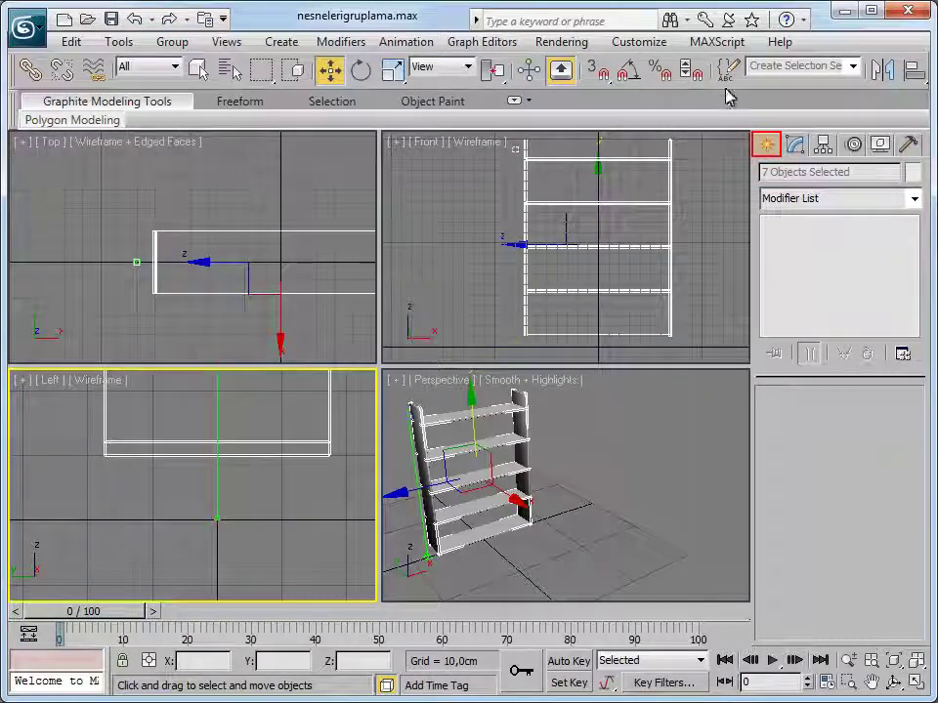
Draw a ChamferBox beneath the shelf in the Left view.
click(767, 147)
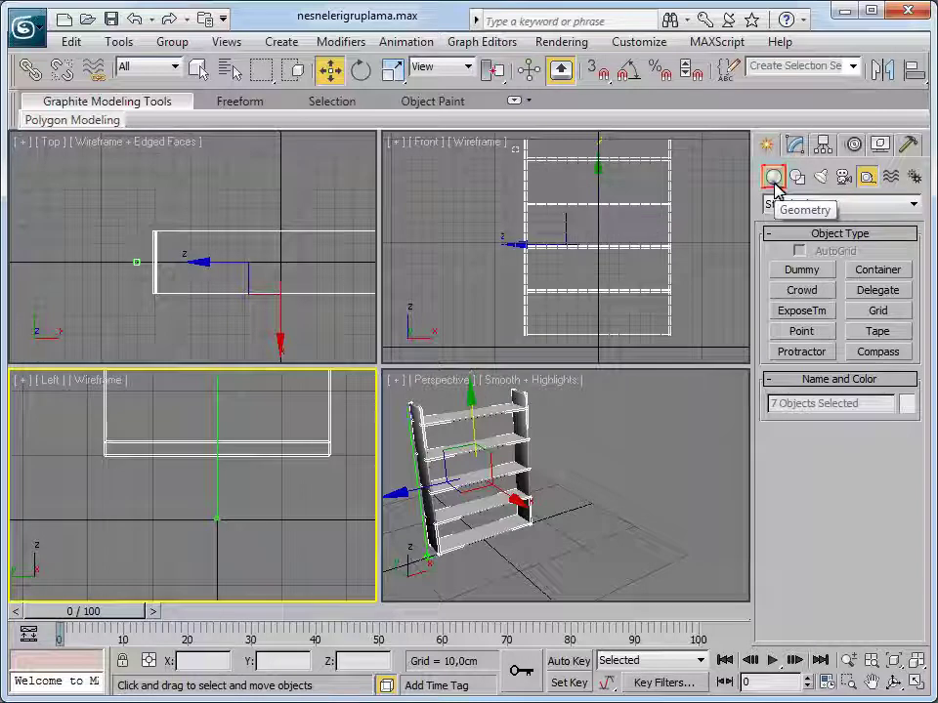
click(774, 179)
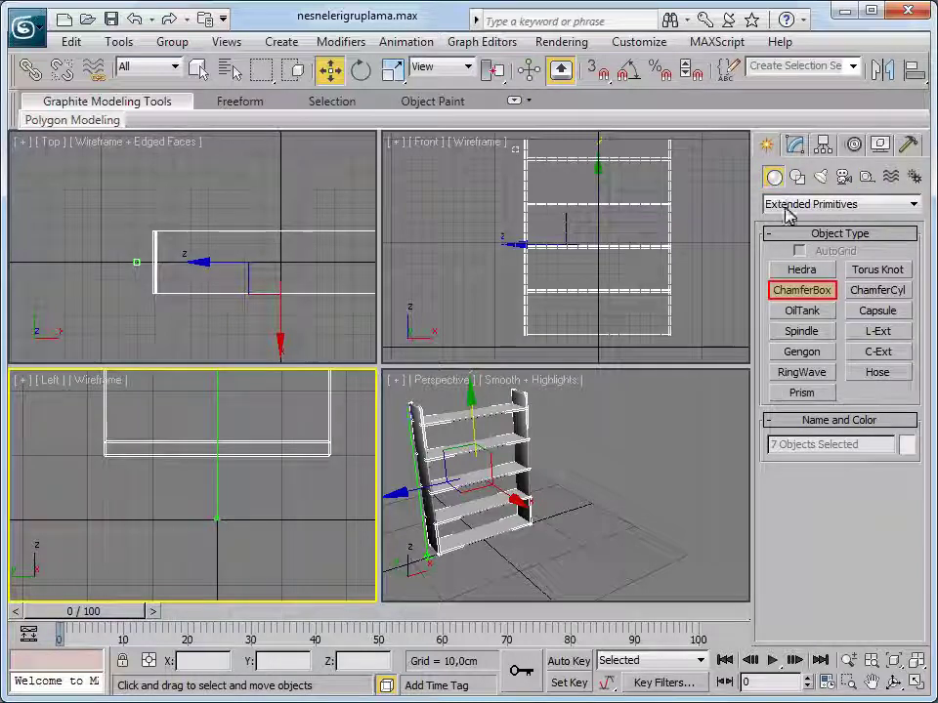
click(789, 291)
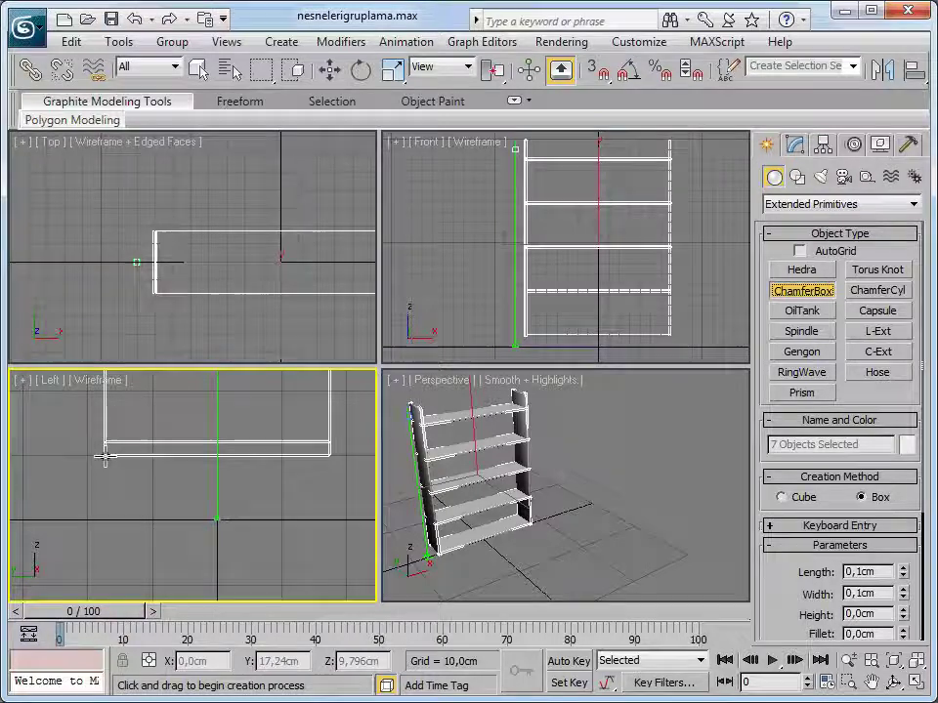
mouse_move(107, 452)
mouse_down()
mouse_move(230, 518)
mouse_move(330, 519)
mouse_up()
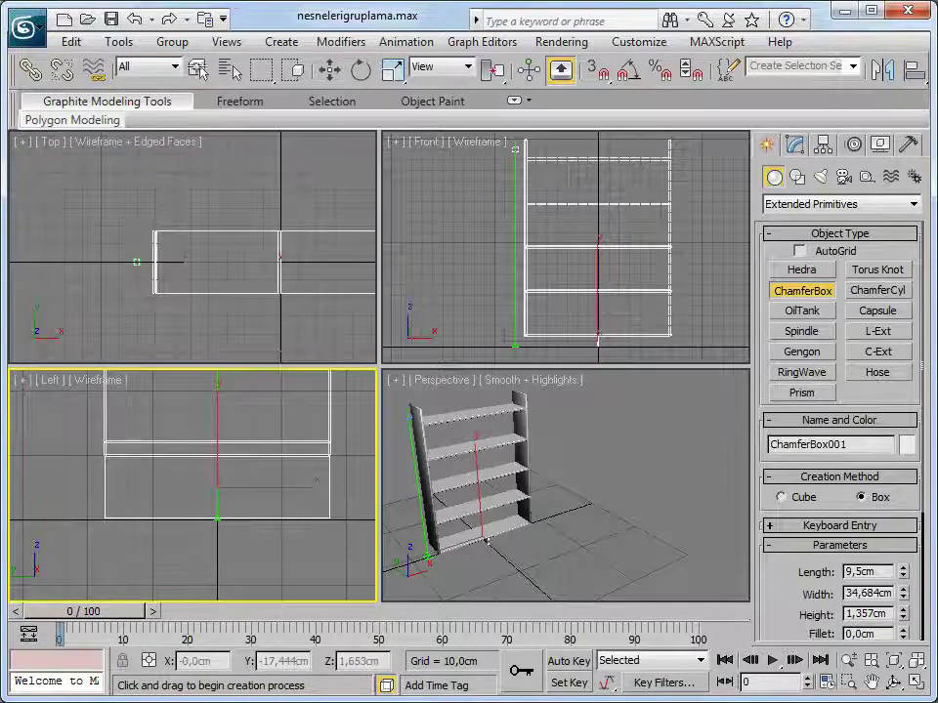
click(331, 509)
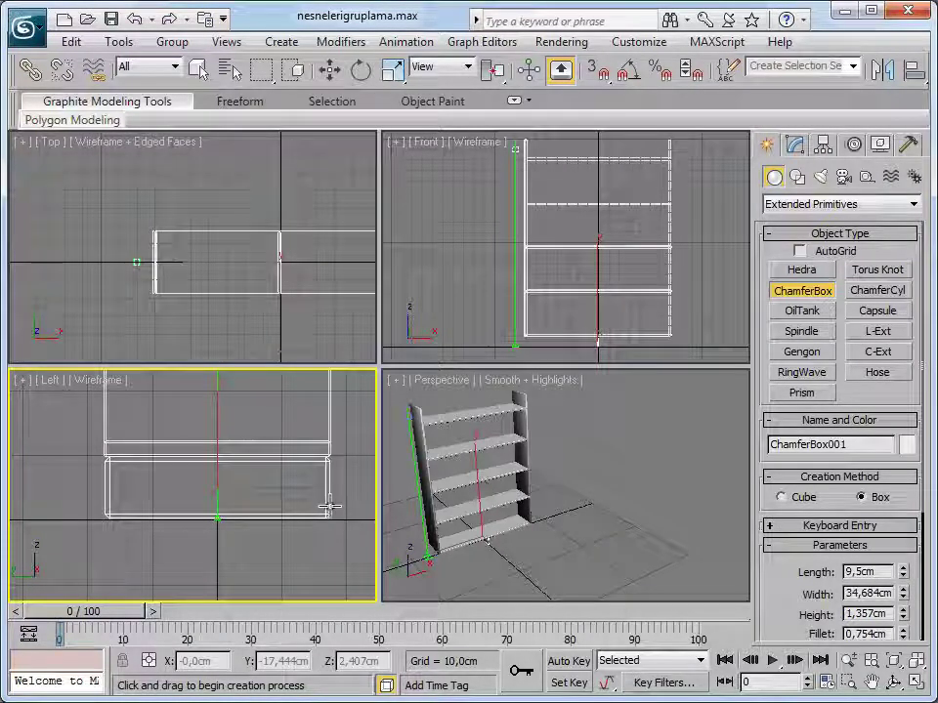
click(325, 502)
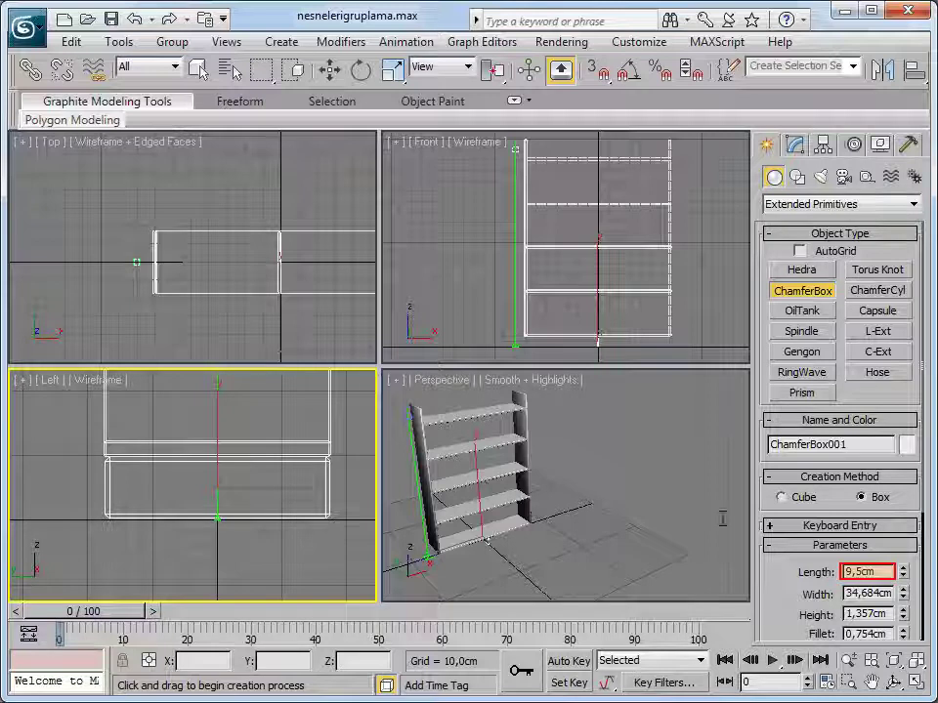
Set ChamferBox001 to Length 10, Width 35, Height 2,5 and Fillet 0,3 cm.
drag(884, 573, 783, 579)
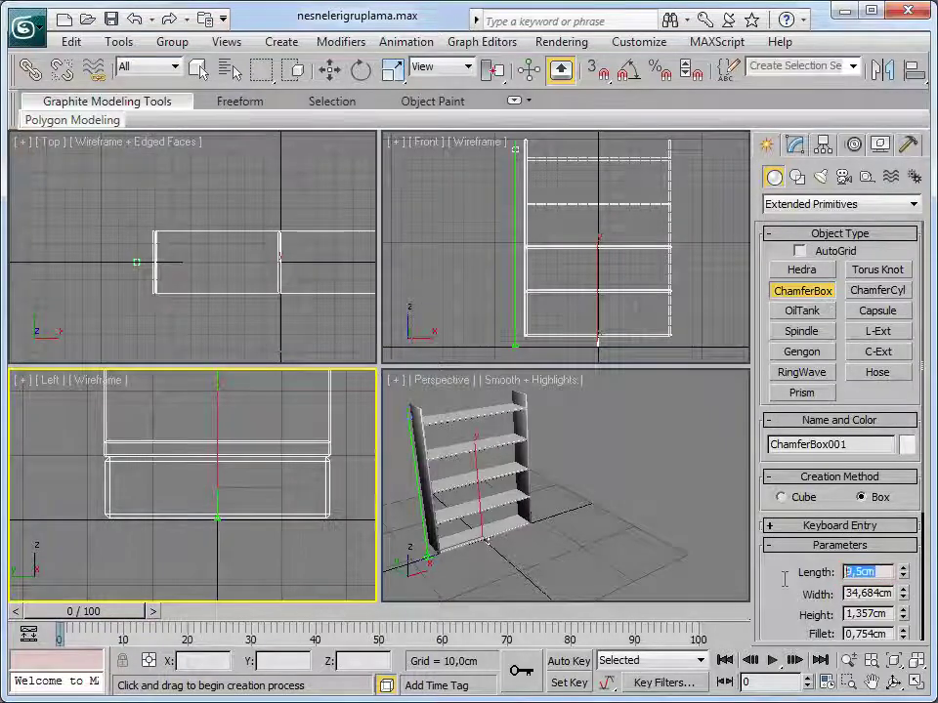
text(10)
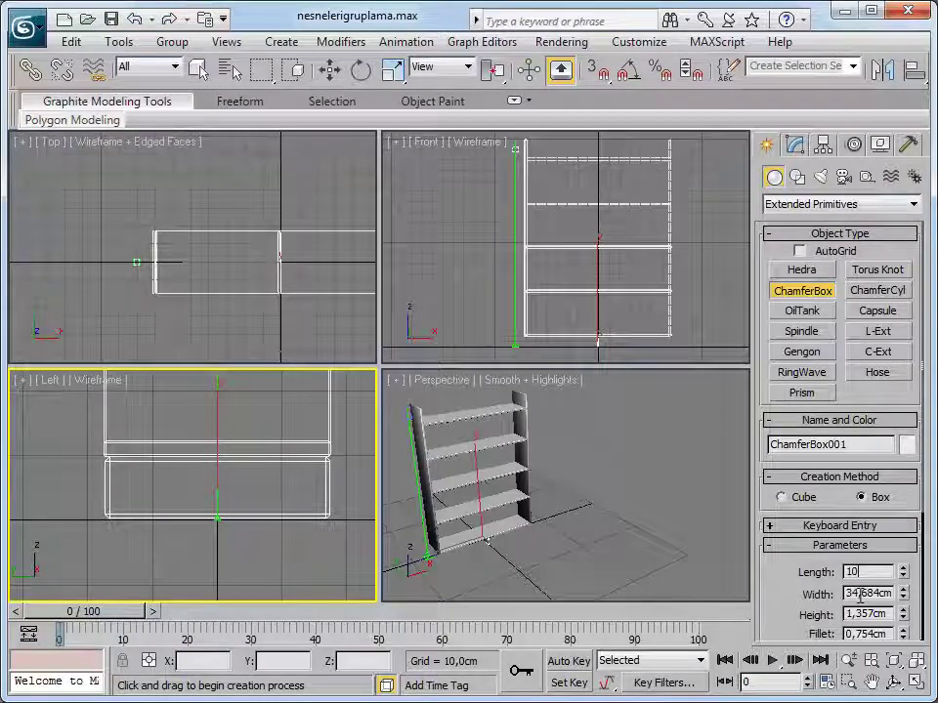
double_click(850, 593)
text(5)
key(Tab)
text(2,5)
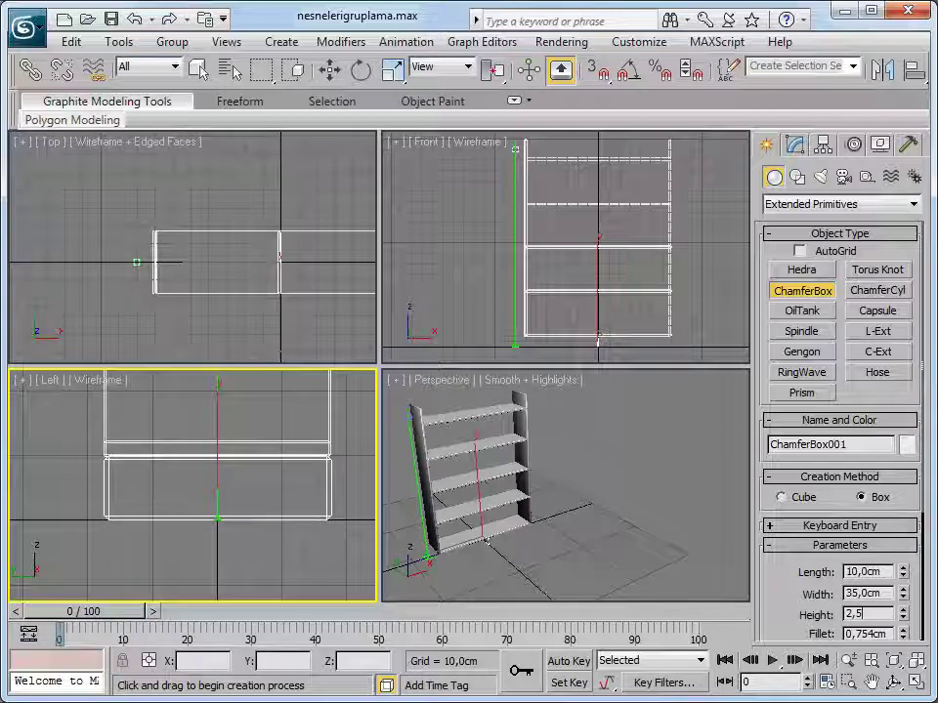
key(Tab)
text(0,3)
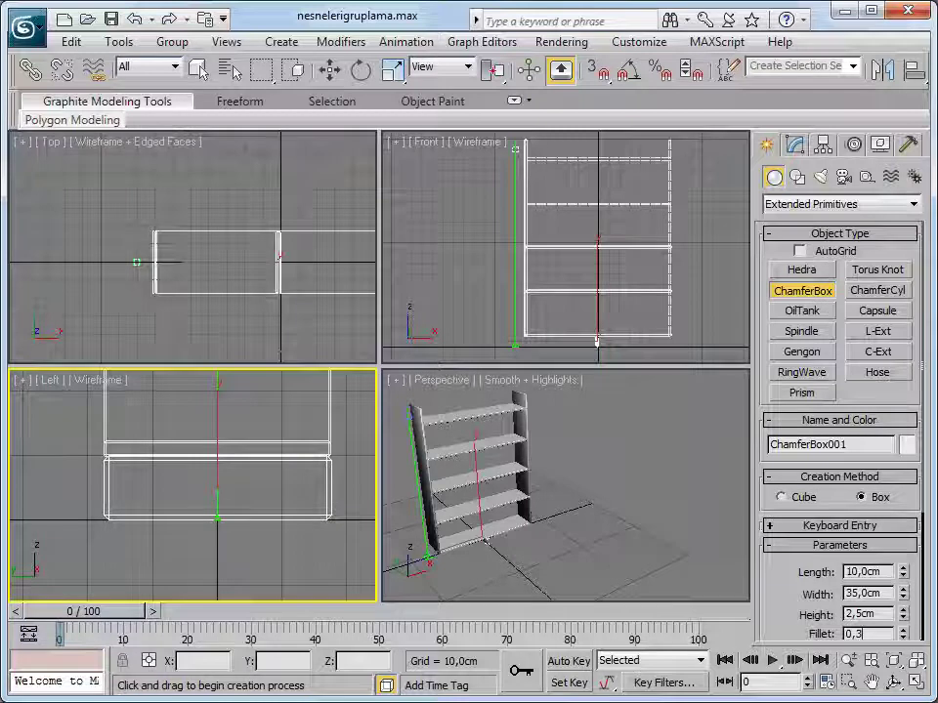
key(Return)
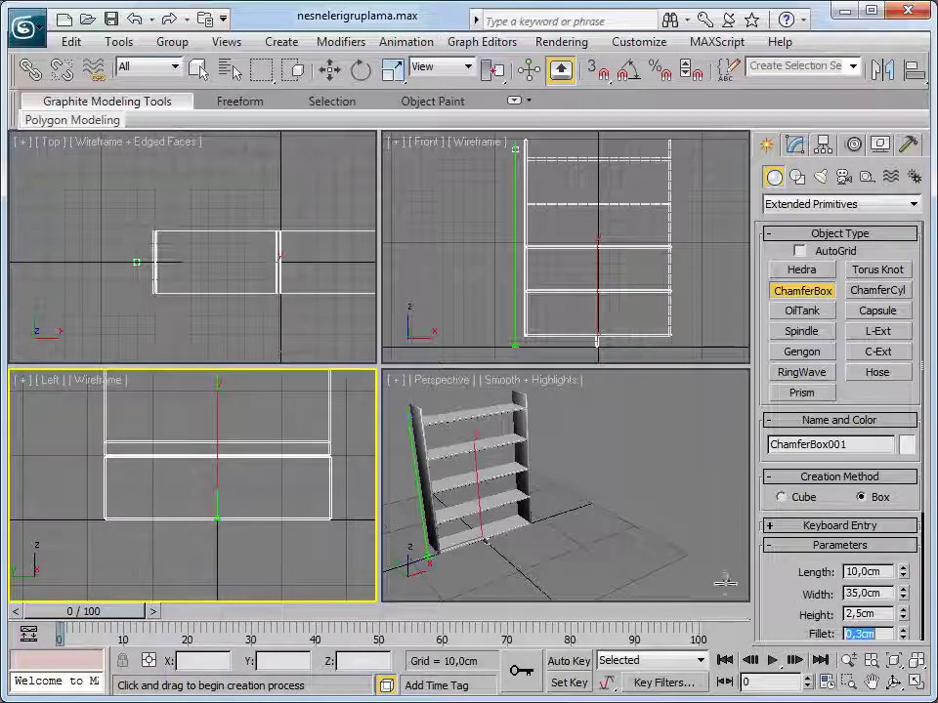
click(490, 316)
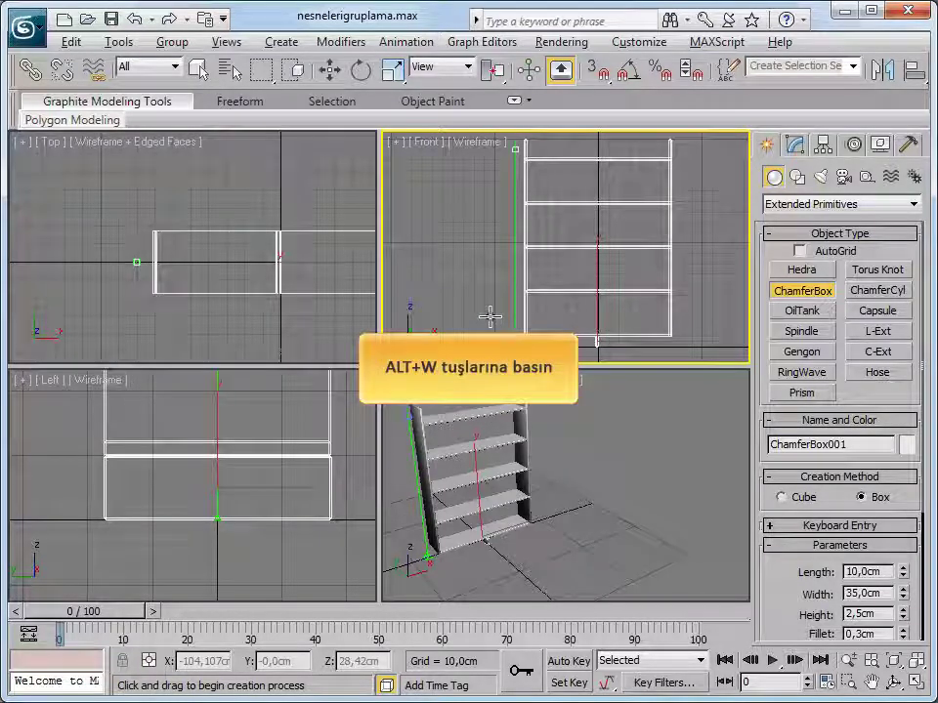
Move the chamfer box left to about X -68,7 cm under the shelf and rename it ayak.
key(alt+w)
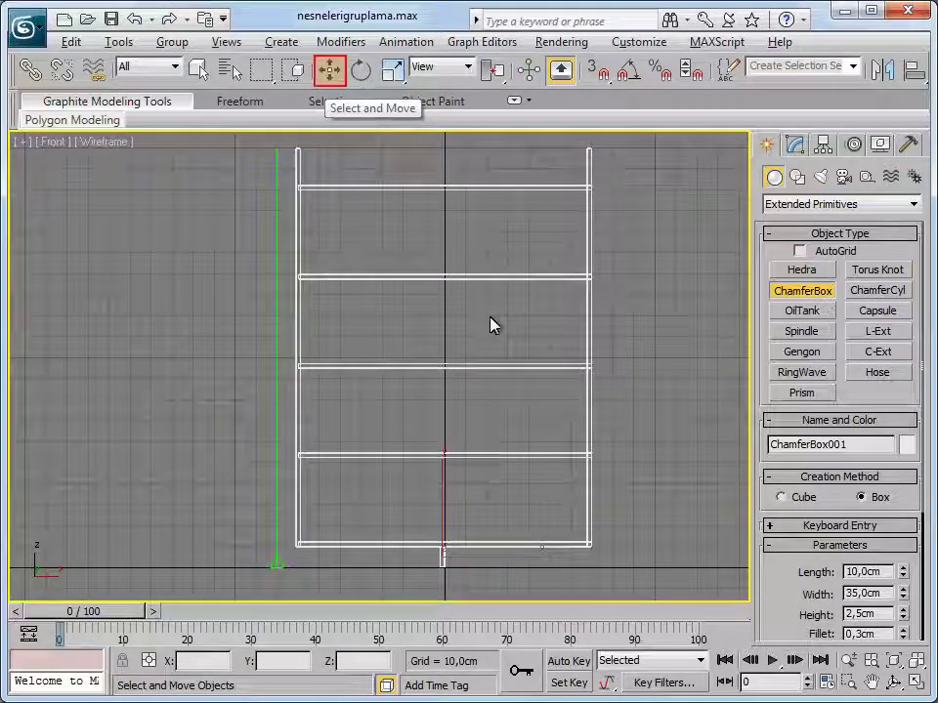
click(329, 71)
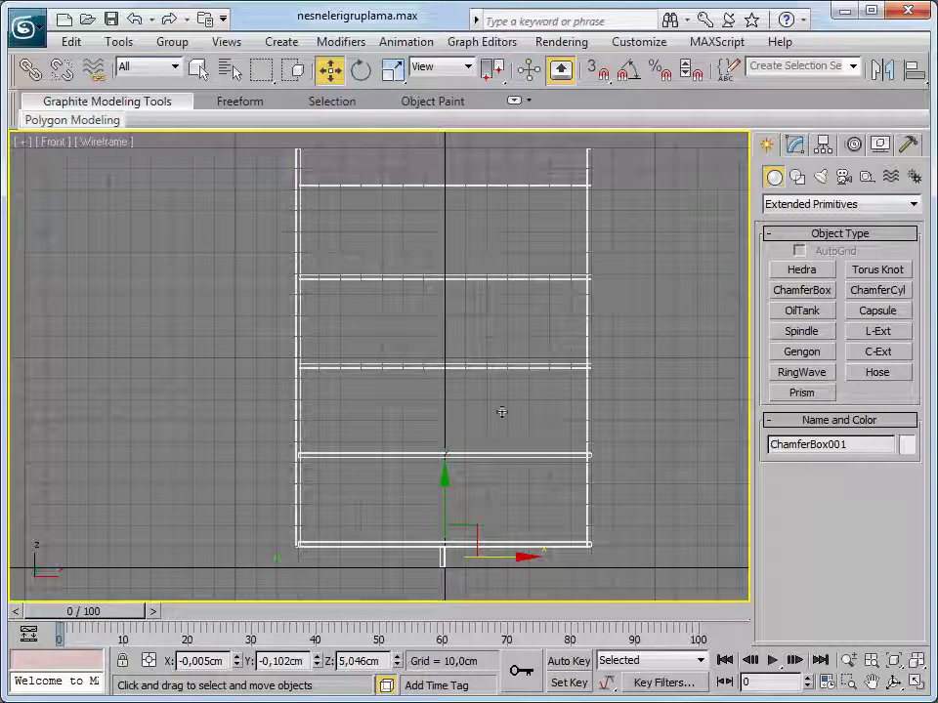
drag(493, 557, 363, 563)
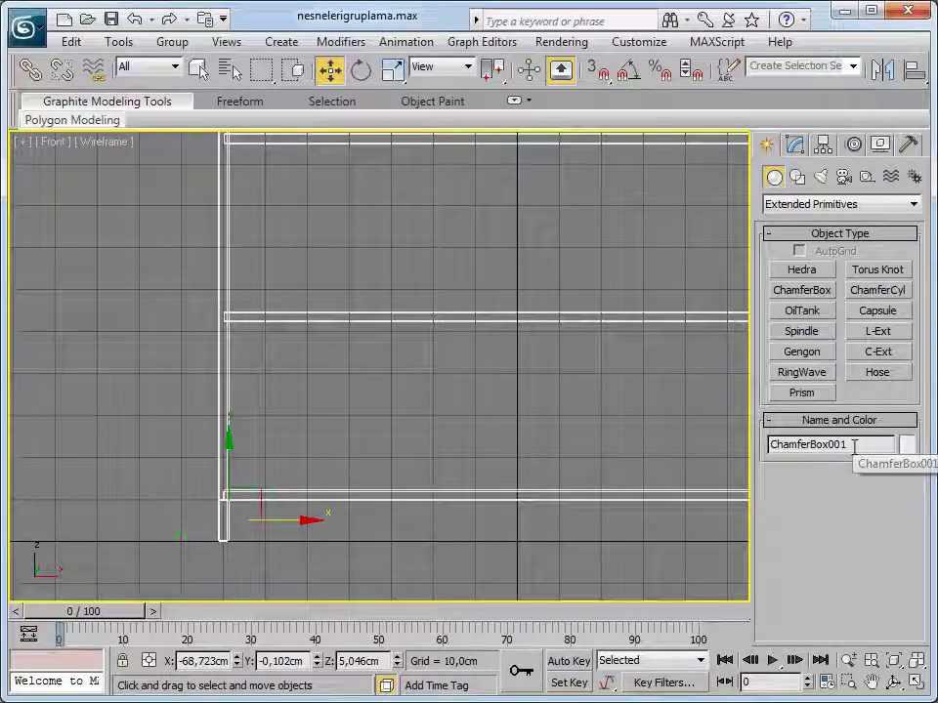
click(854, 446)
text(ayak)
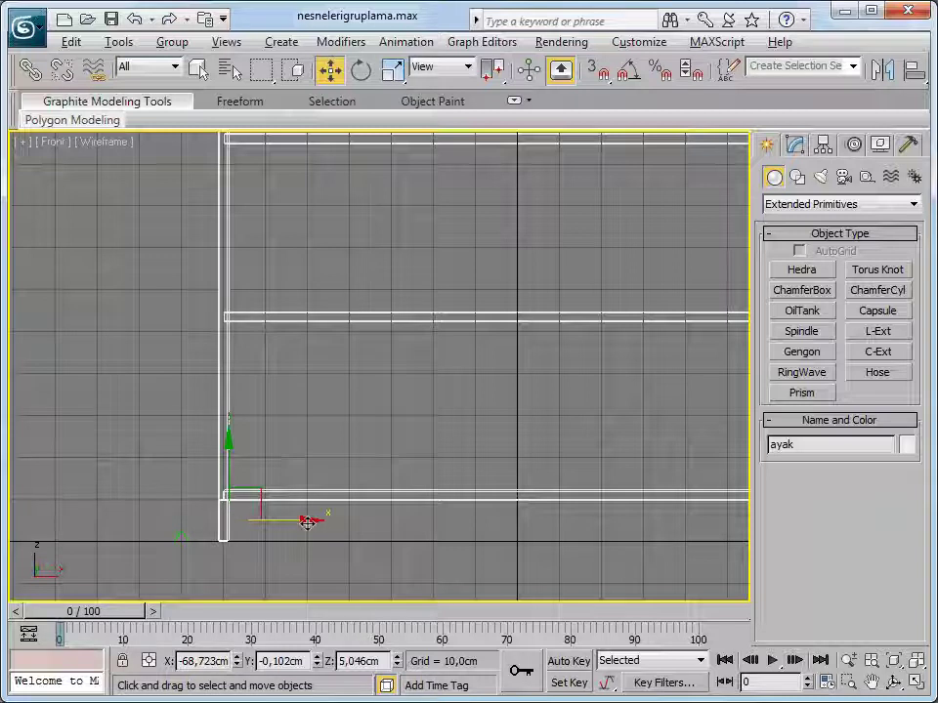
scroll(306, 522, down, 4)
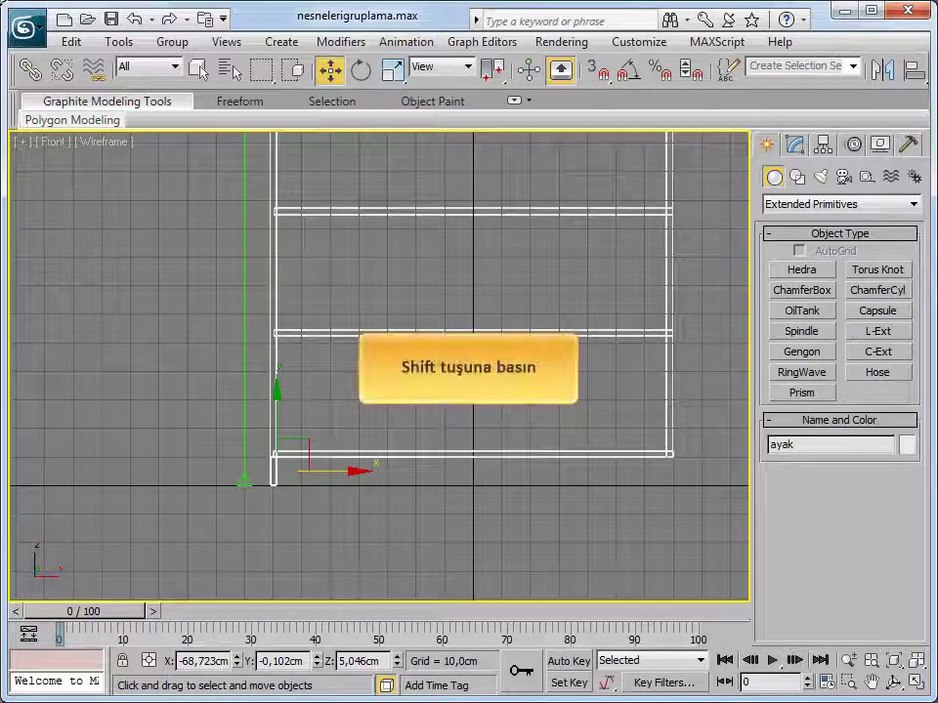
Shift-drag an instance copy ayak001 to the right edge and set its X to 70,00 cm.
shift+drag(351, 472, 747, 481)
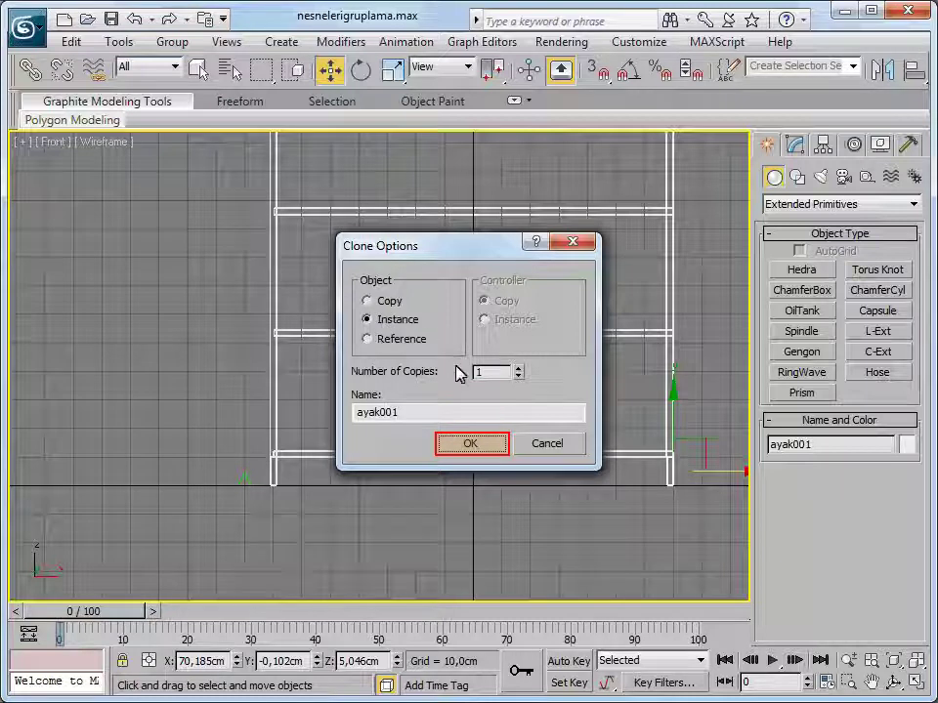
click(471, 445)
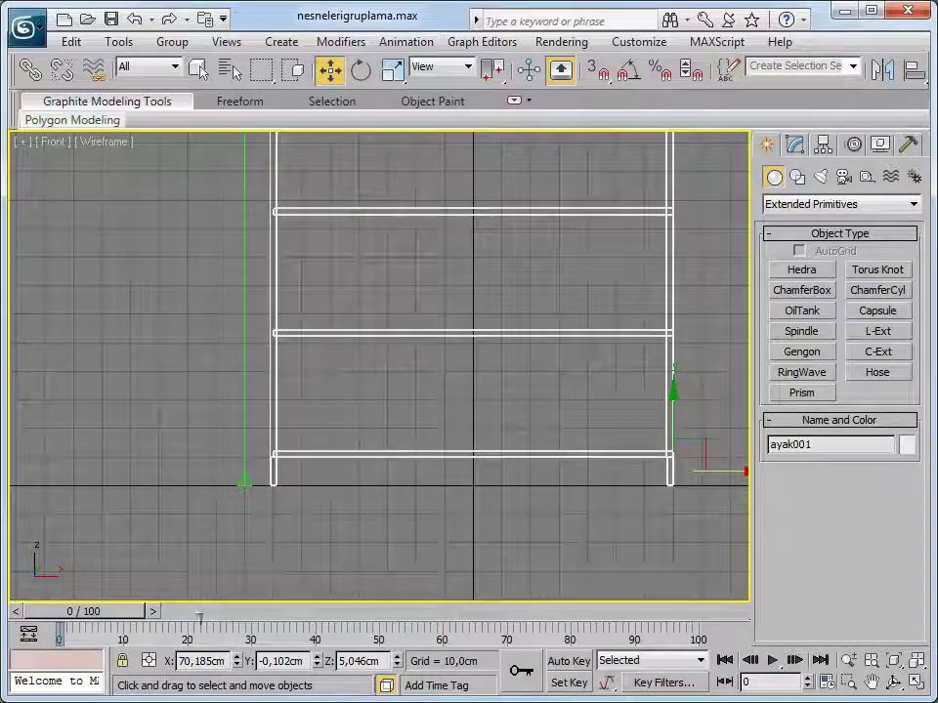
drag(195, 662, 227, 661)
text(00)
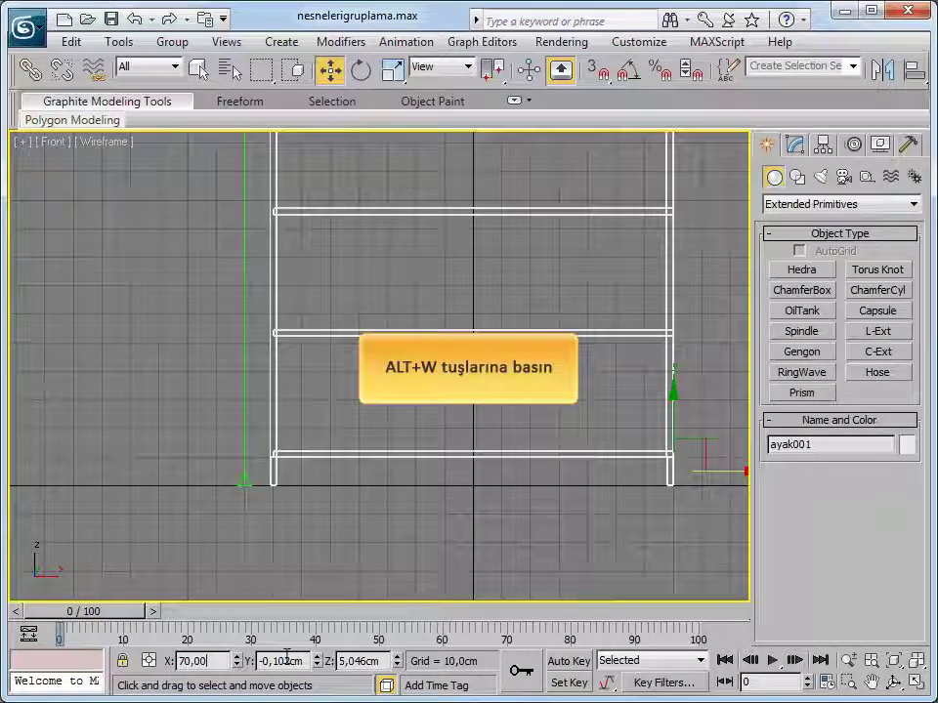
Delete the Tape001 tape measure helper and maximize the Perspective viewport.
key(alt+w)
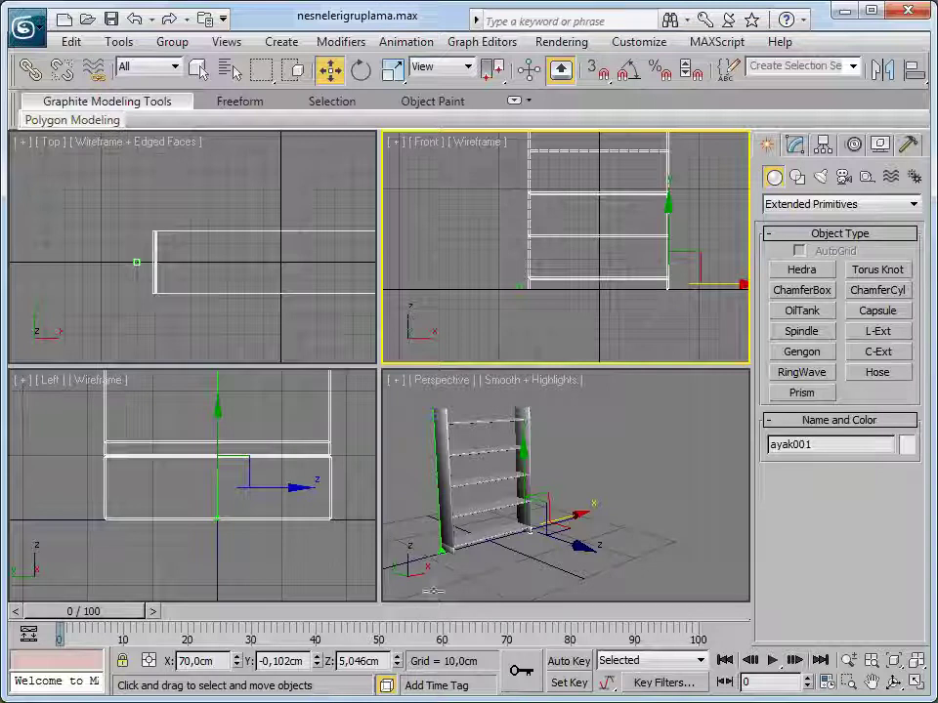
click(441, 553)
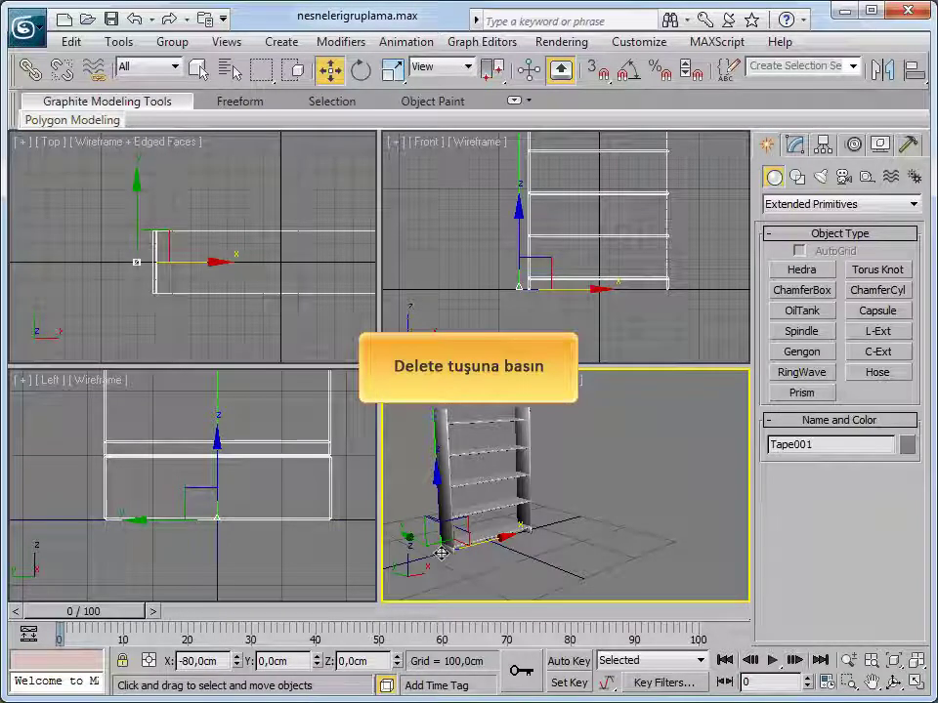
key(Delete)
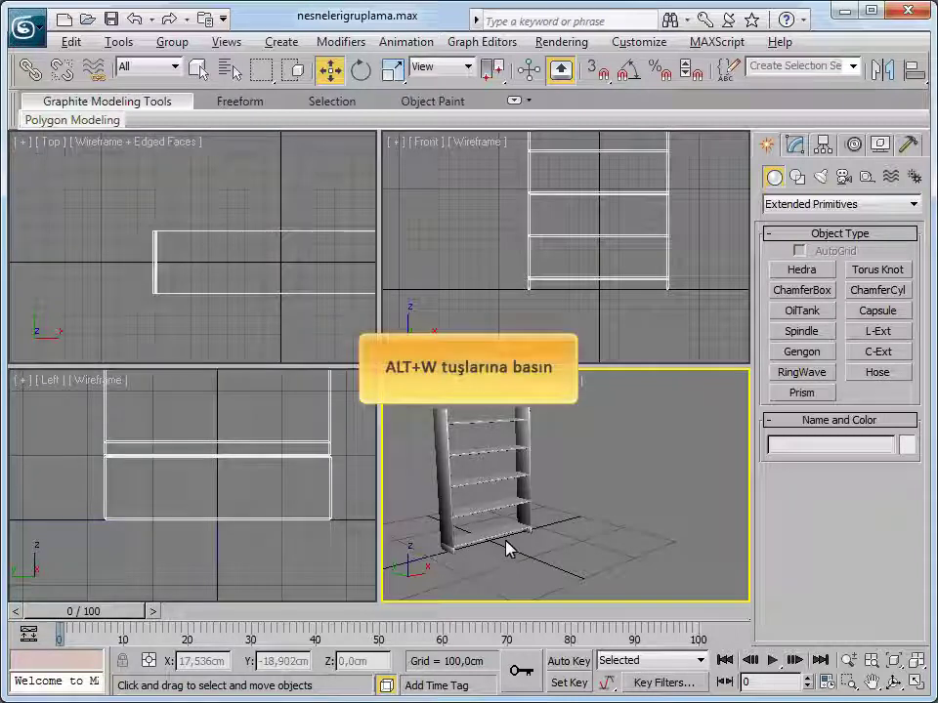
key(alt+w)
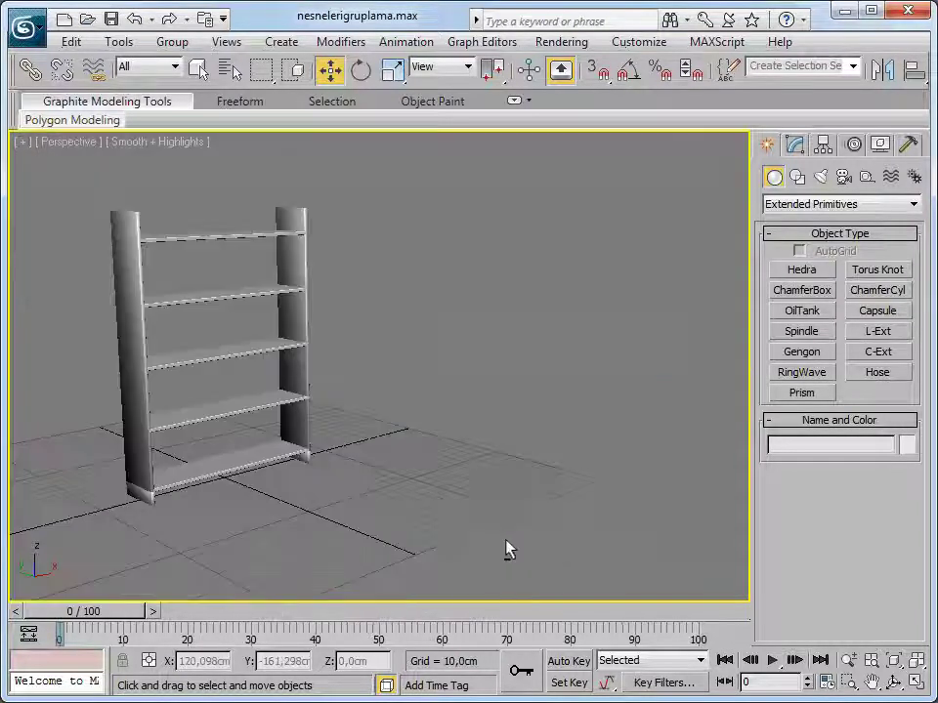
Frame the bookshelf from the front and window-select all nine parts, shelves, sides and legs.
alt+middle_drag(494, 501, 387, 504)
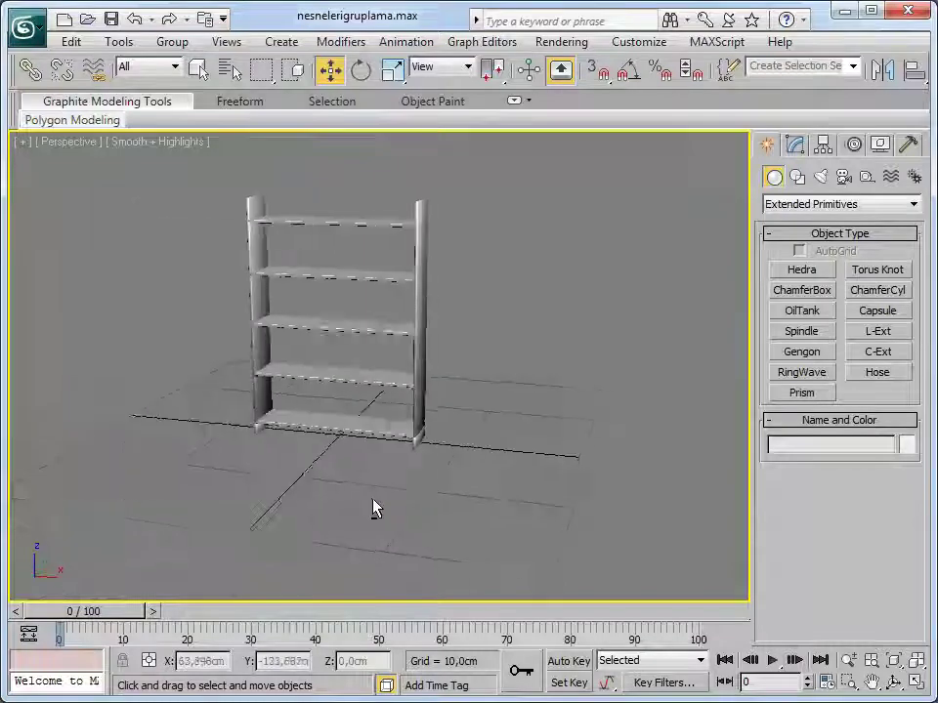
scroll(289, 372, up, 2)
scroll(289, 371, up, 2)
scroll(289, 372, up, 2)
scroll(289, 372, up, 1)
alt+middle_drag(189, 476, 176, 463)
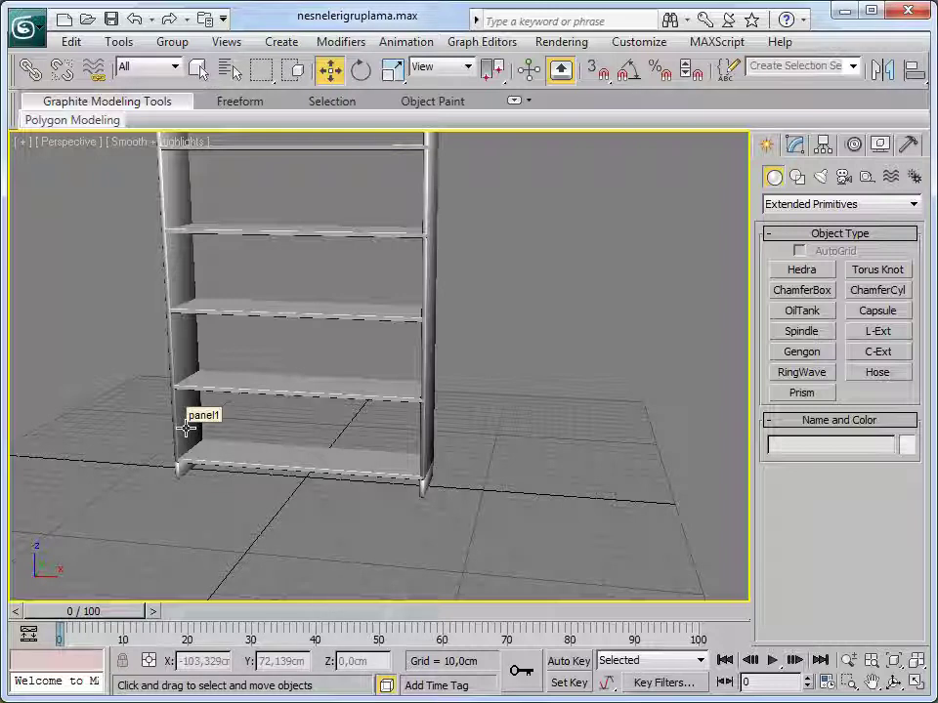
alt+middle_drag(186, 427, 505, 482)
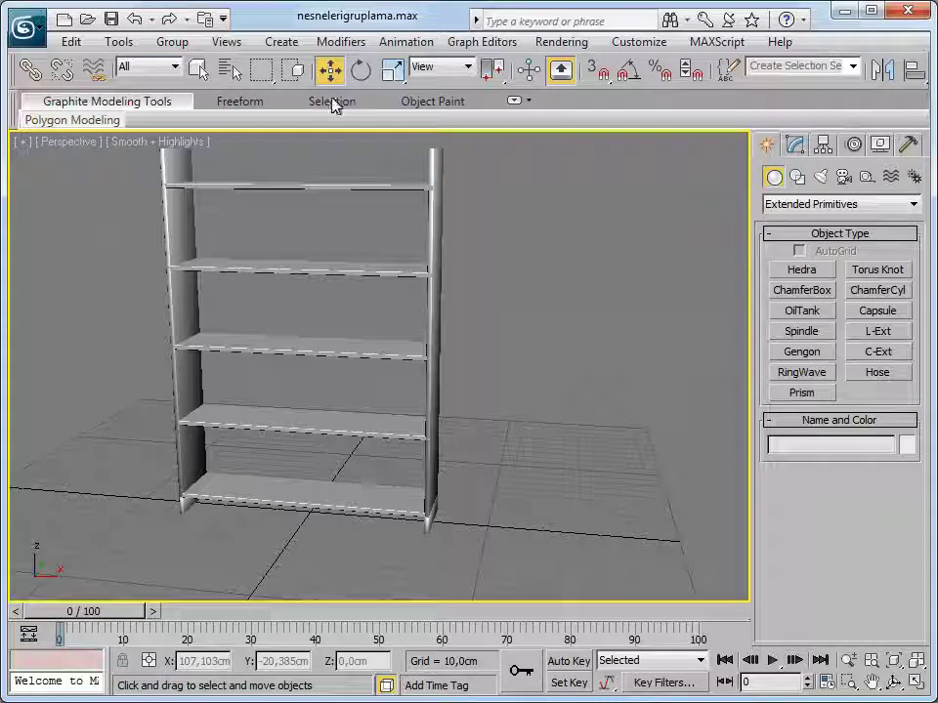
mouse_move(498, 545)
mouse_down()
mouse_move(432, 505)
mouse_move(147, 154)
mouse_up()
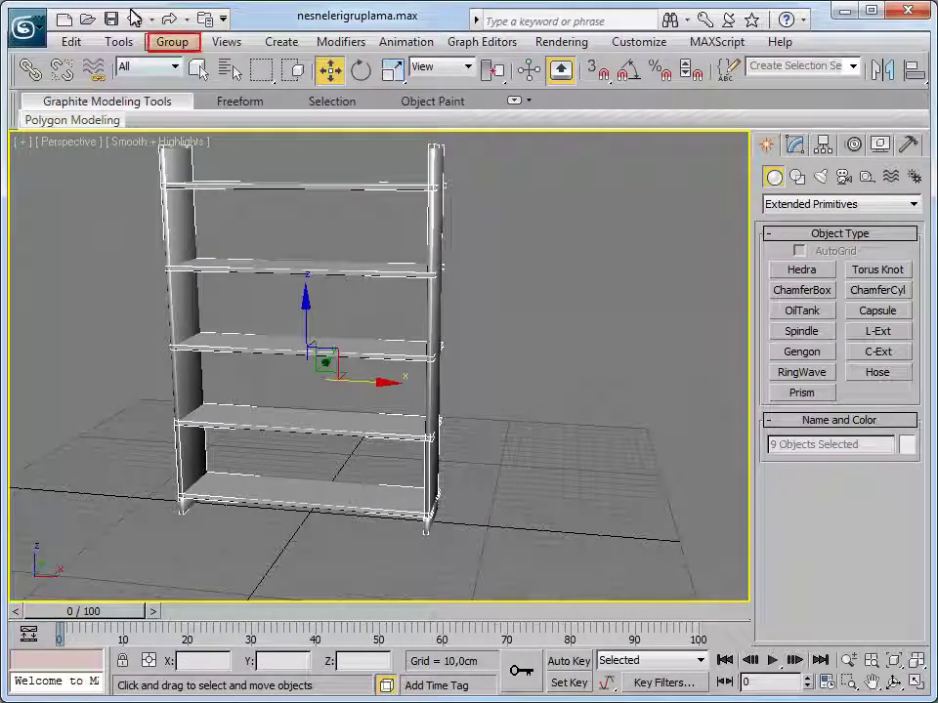
Group the nine selected parts, renaming Group001 to 'Groupkitaplık'.
click(172, 42)
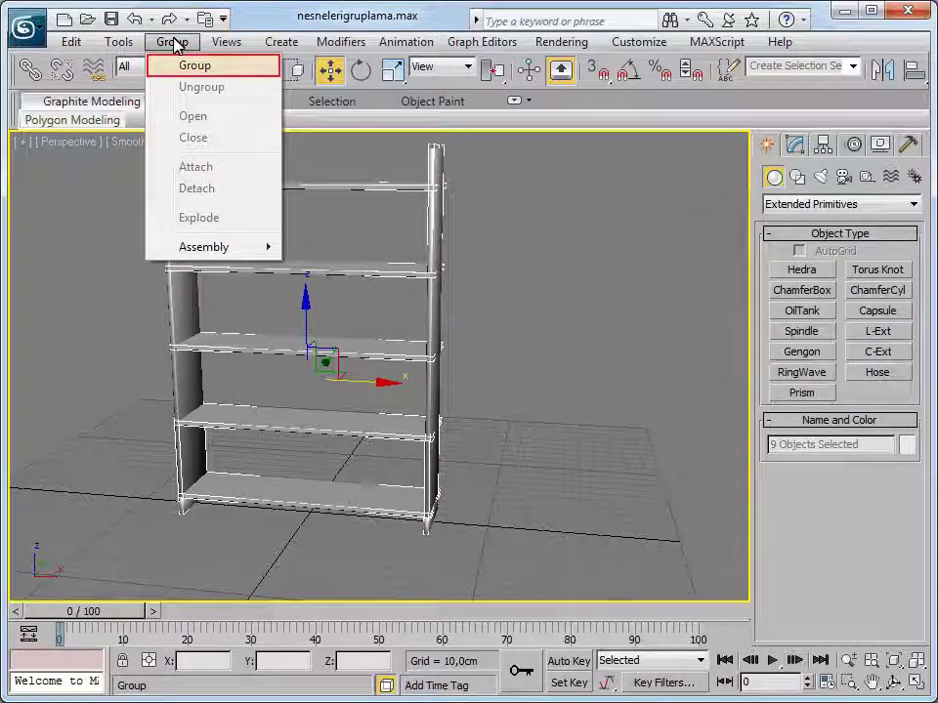
click(185, 64)
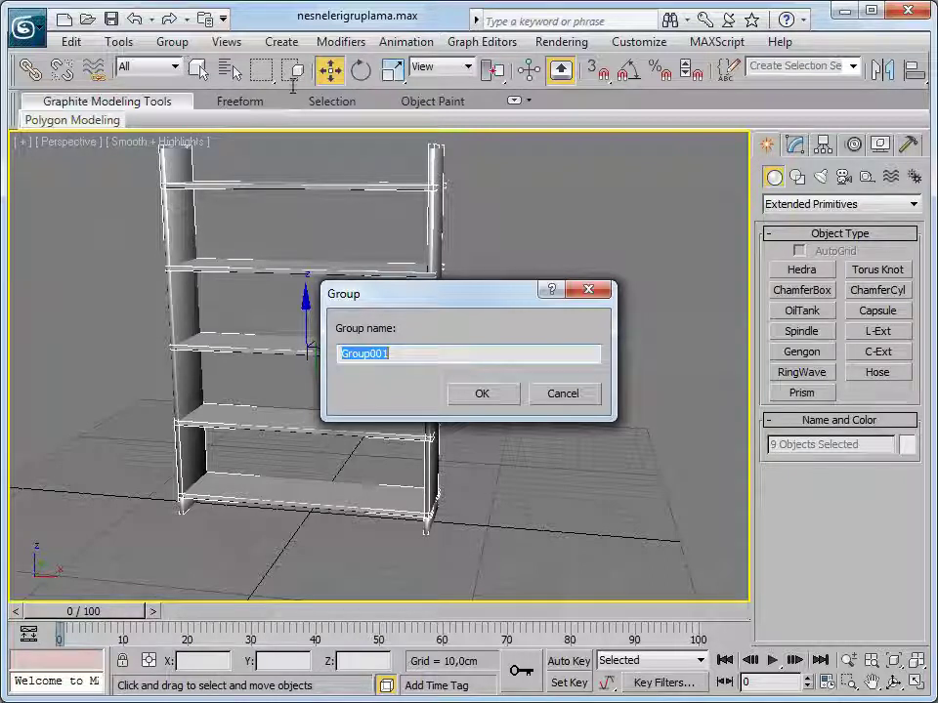
drag(409, 353, 369, 352)
text(kitaplık)
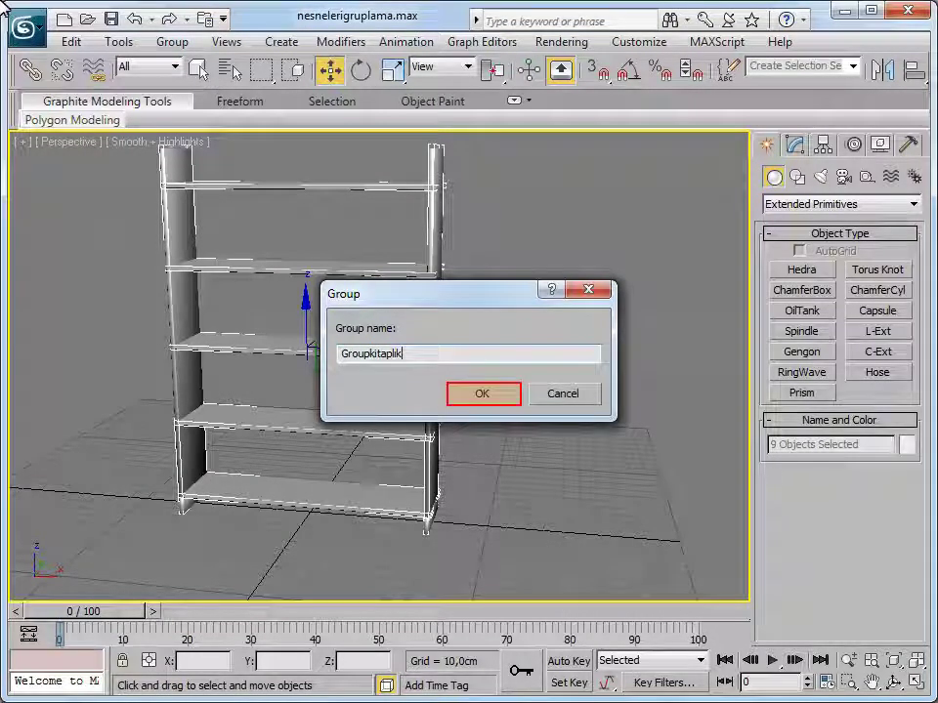
click(494, 395)
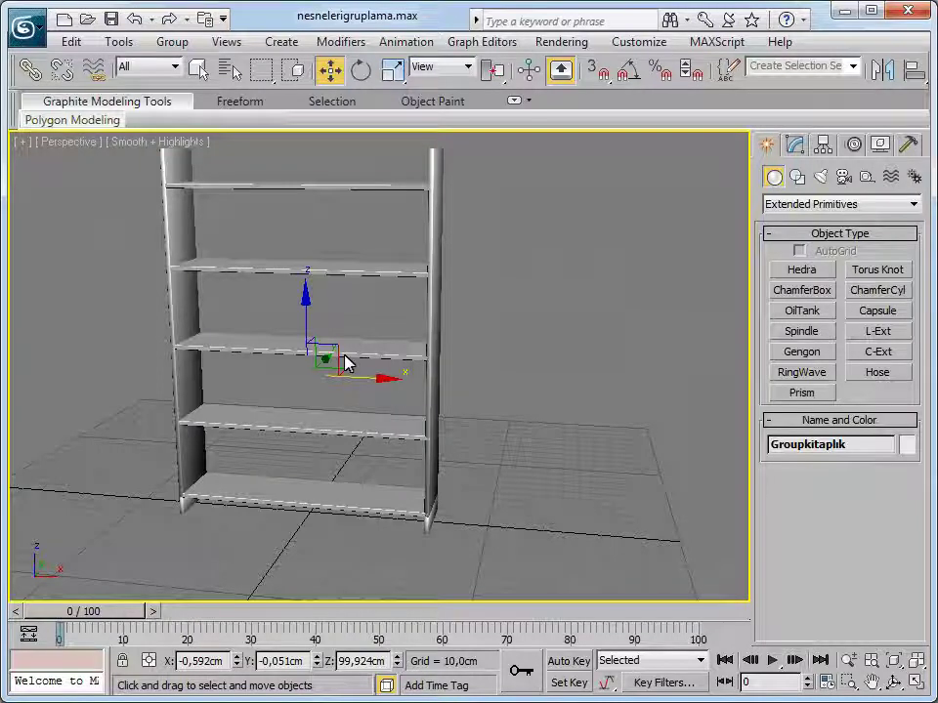
Move the Groupkitaplık group about 20 cm along X, undoing a trial vertical move.
drag(345, 364, 401, 395)
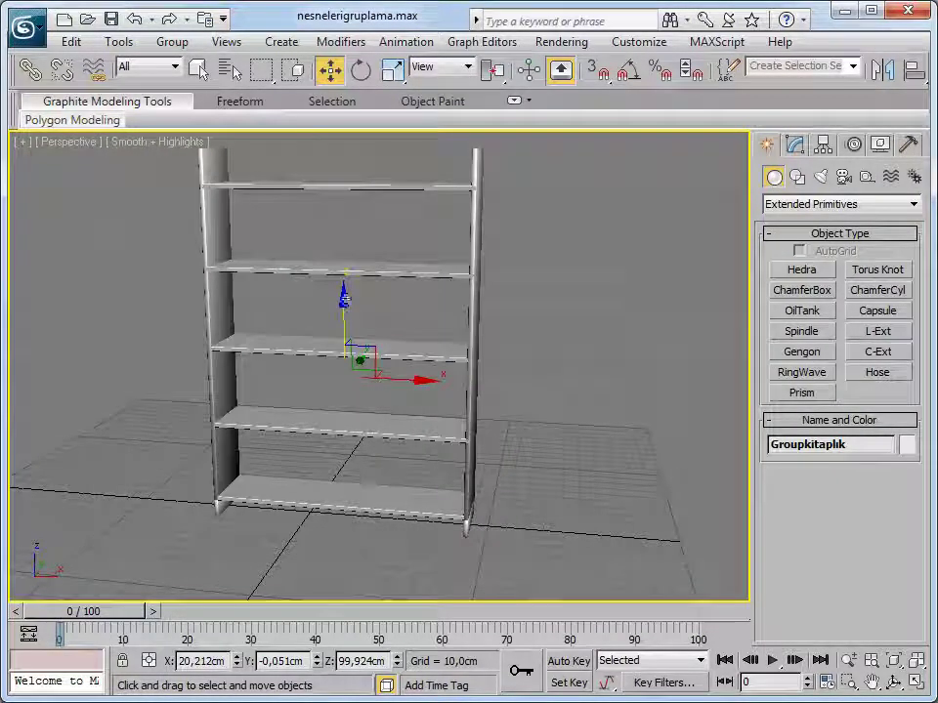
drag(346, 318, 346, 322)
key(ctrl+z)
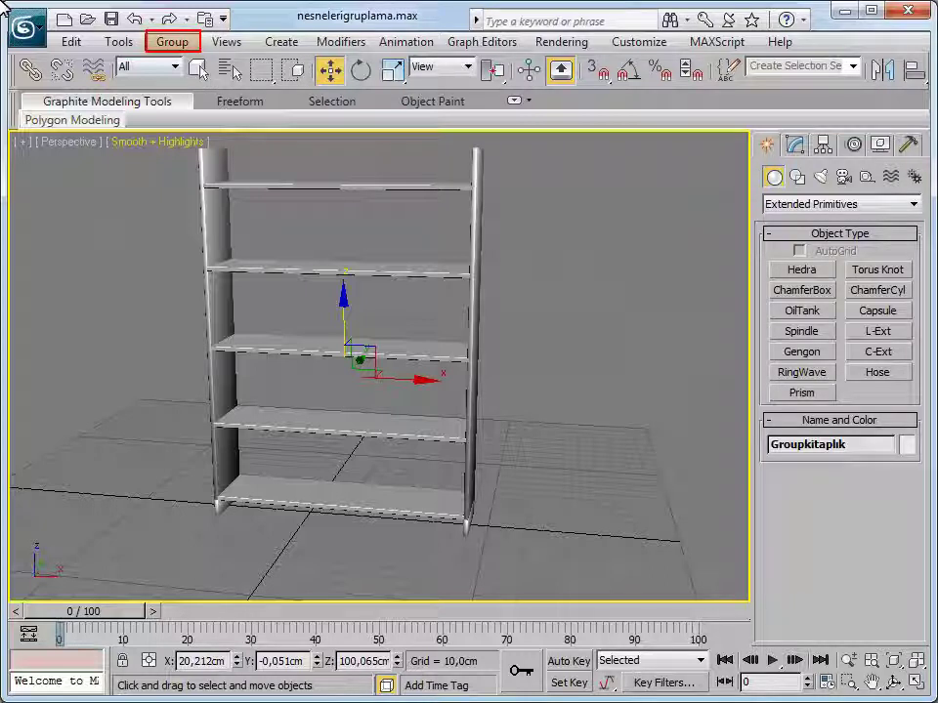
Open the Groupkitaplık group, test-move top shelf raf005 alone, then undo that move.
click(173, 45)
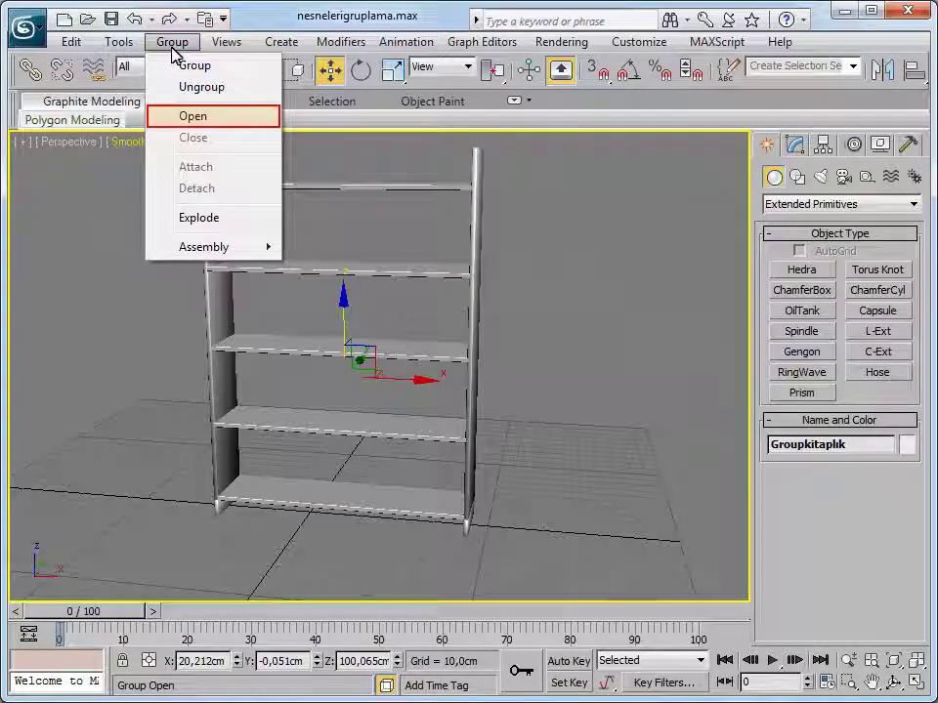
click(184, 115)
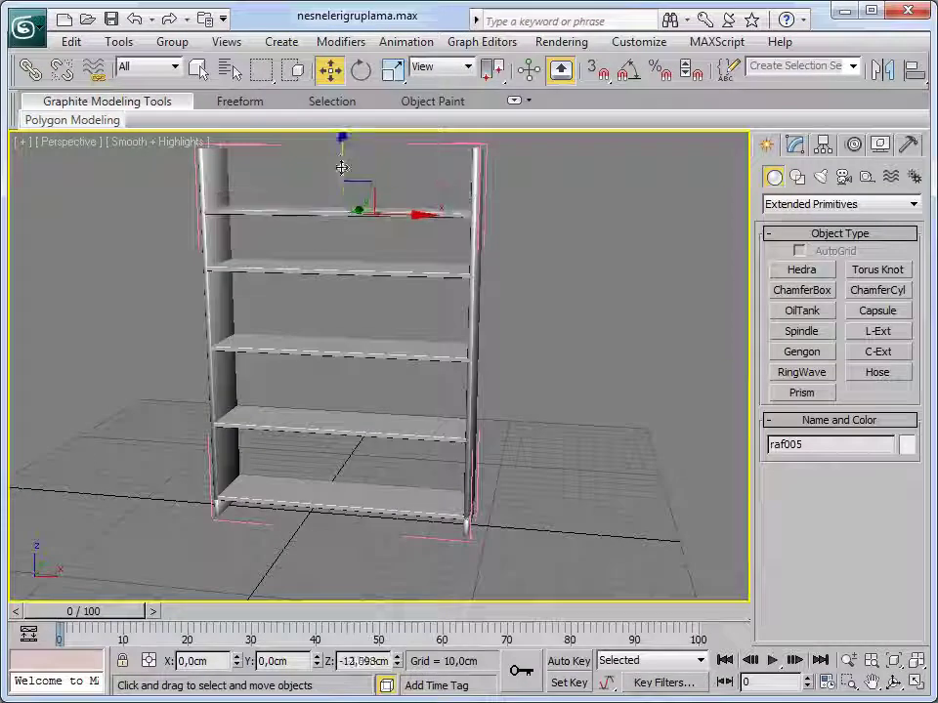
drag(342, 168, 340, 156)
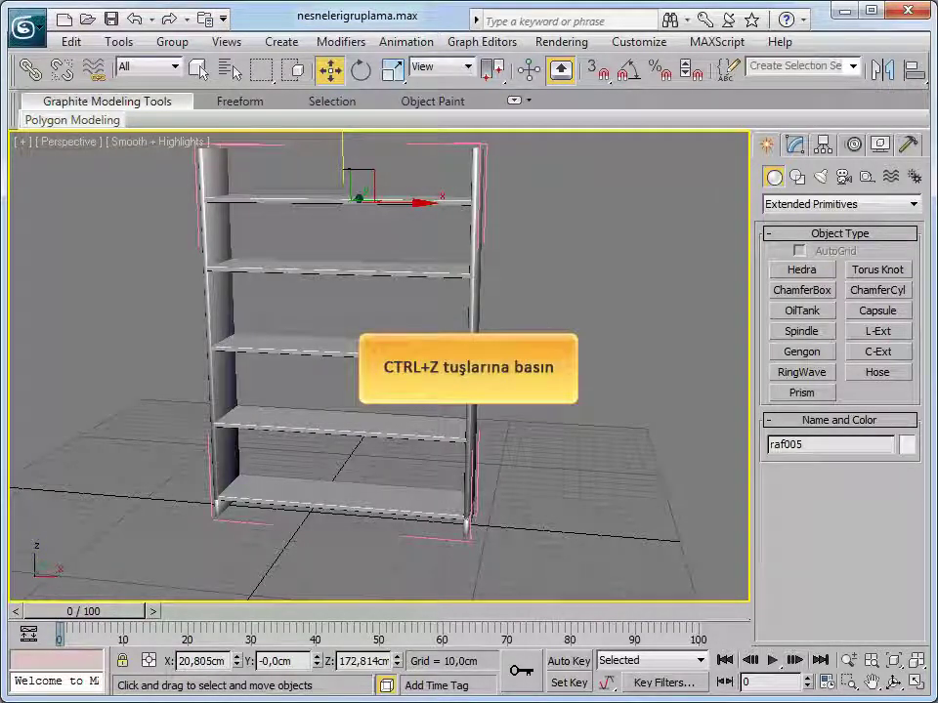
key(ctrl+z)
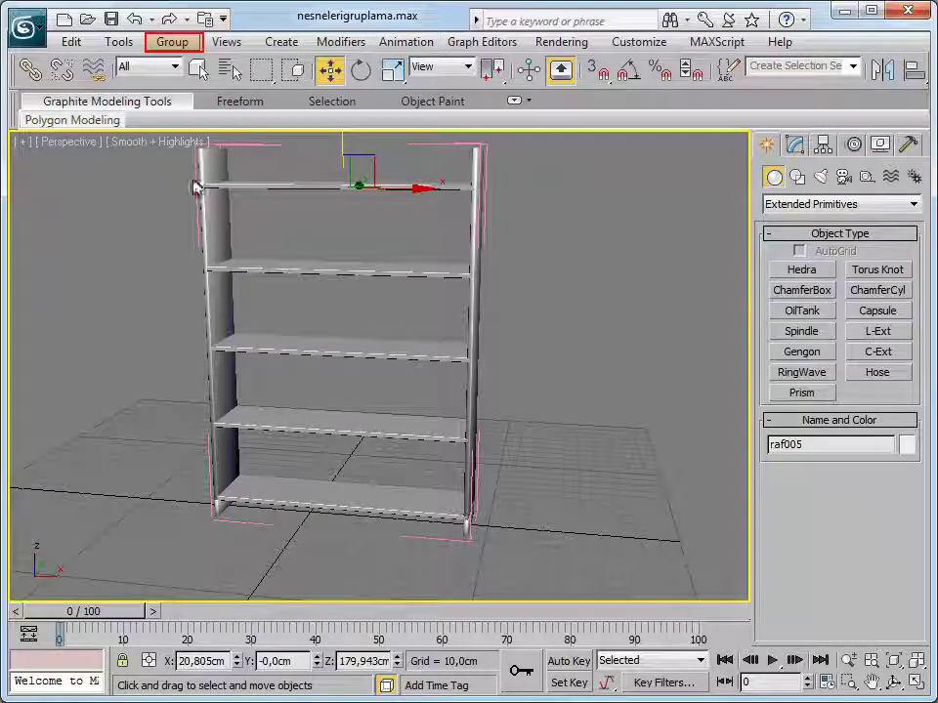
Close the opened Groupkitaplık group via Group > Close.
click(182, 44)
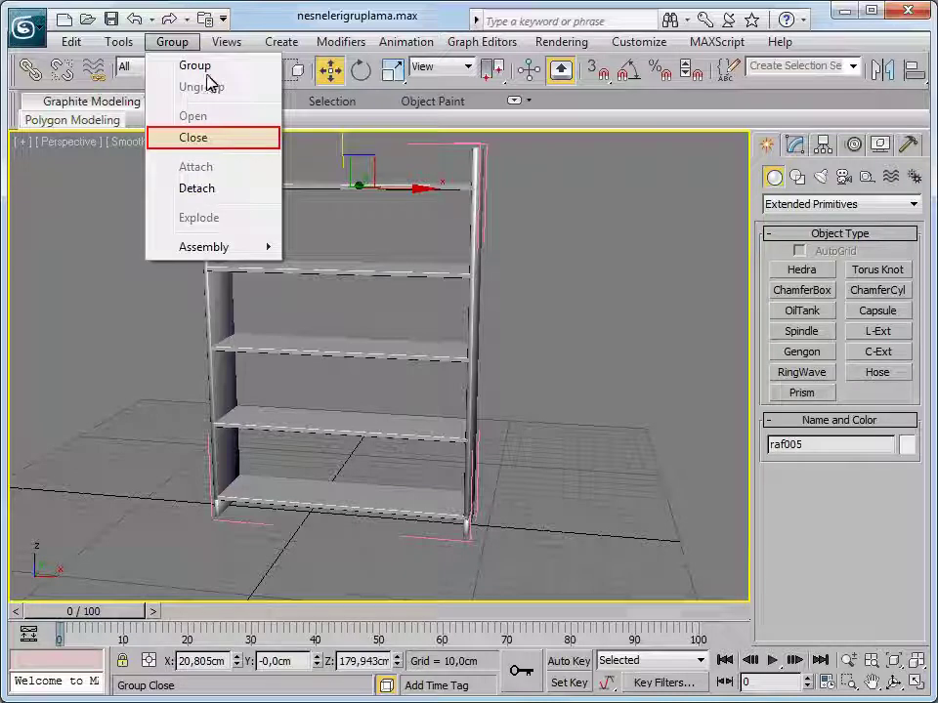
click(209, 137)
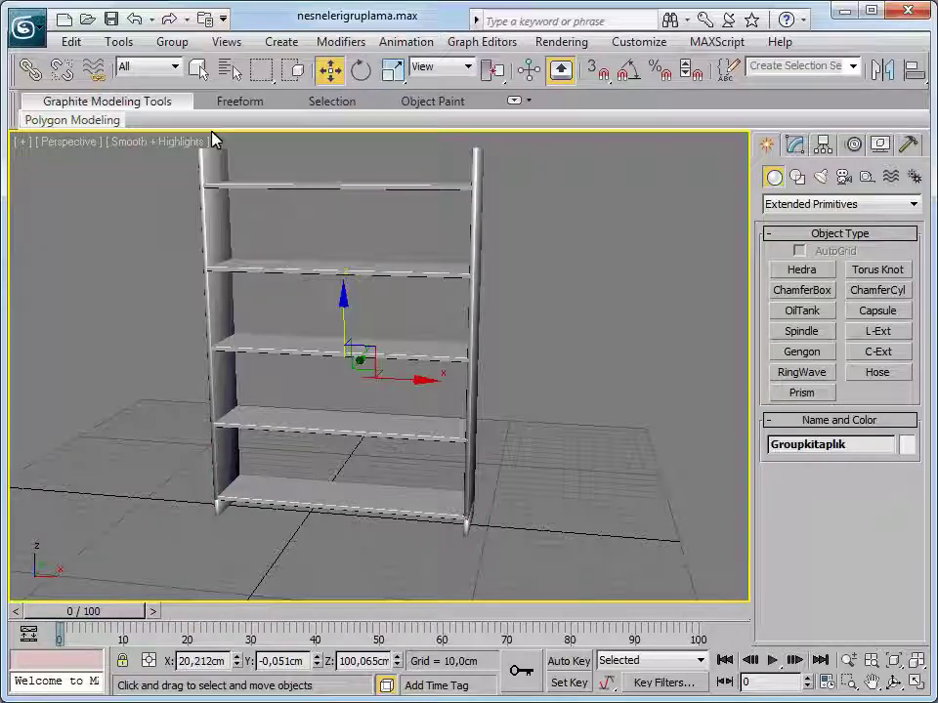